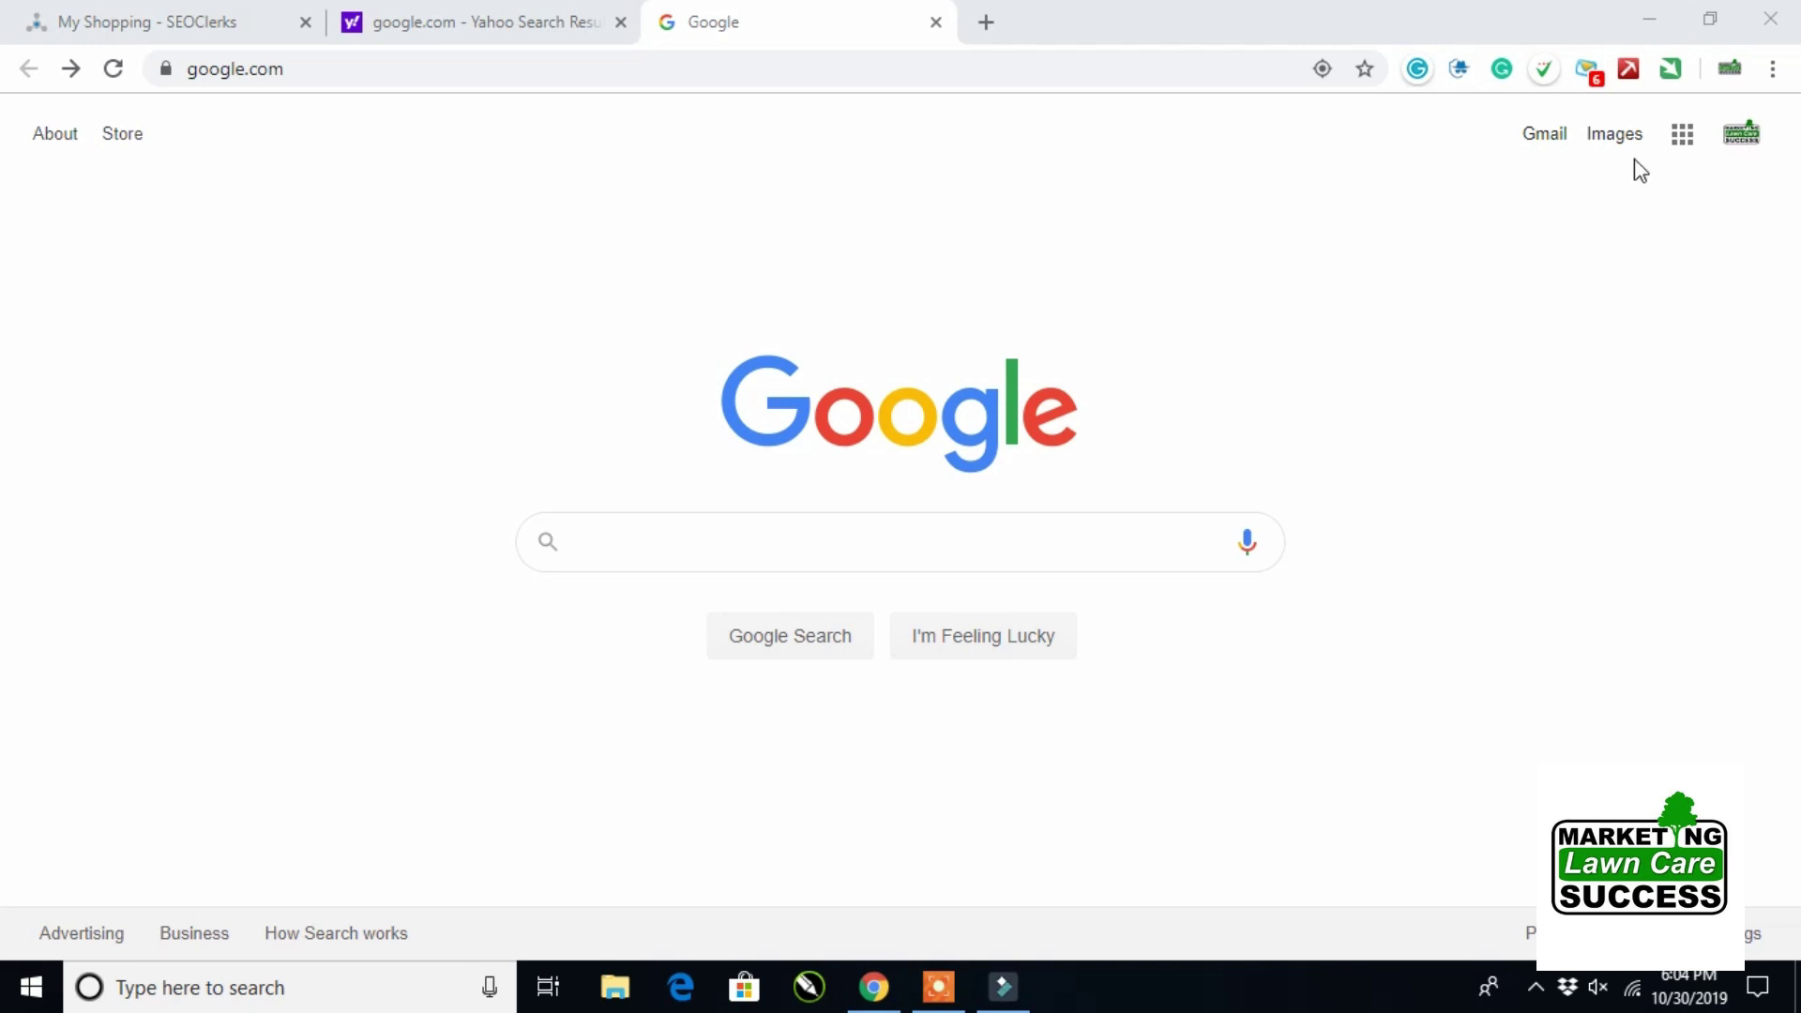
- Show the Google apps panel on the Google homepage
{"action": "left_click", "coordinate": [1692, 145]}
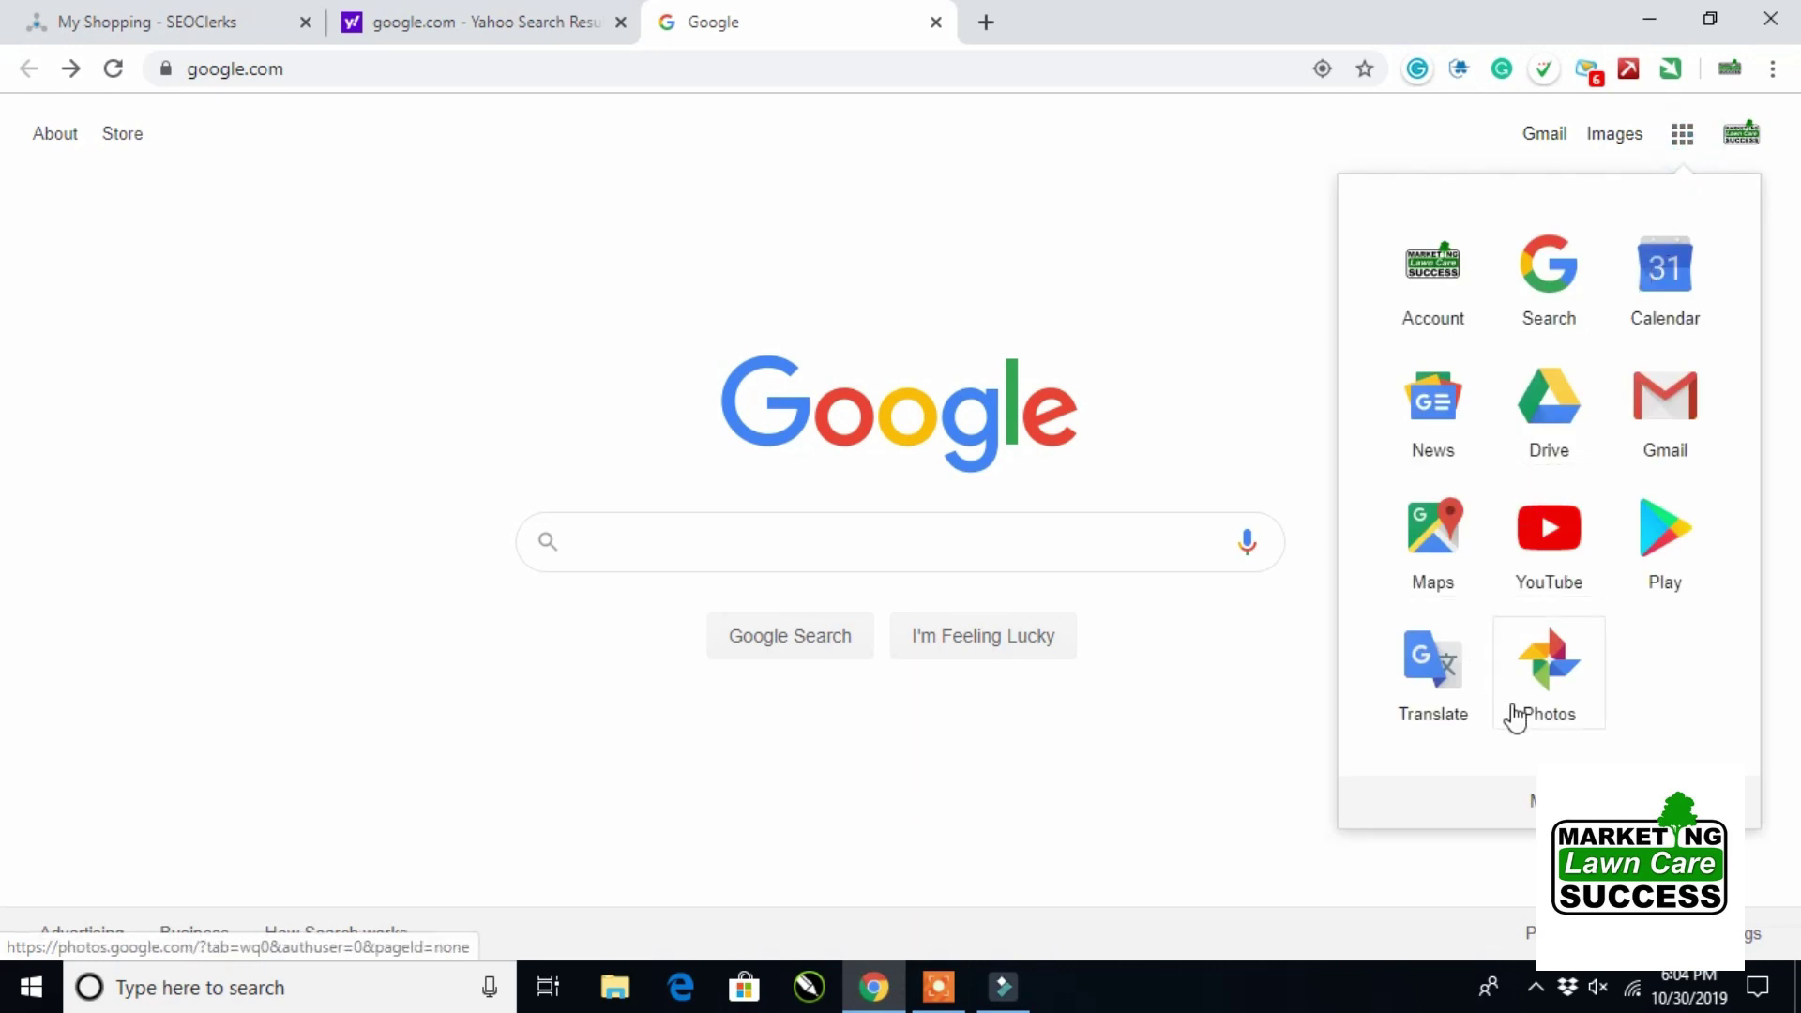
- Go to Google My Business from the apps grid and open the Lawn Care Marketing Success dashboard
{"action": "left_click", "coordinate": [1549, 802]}
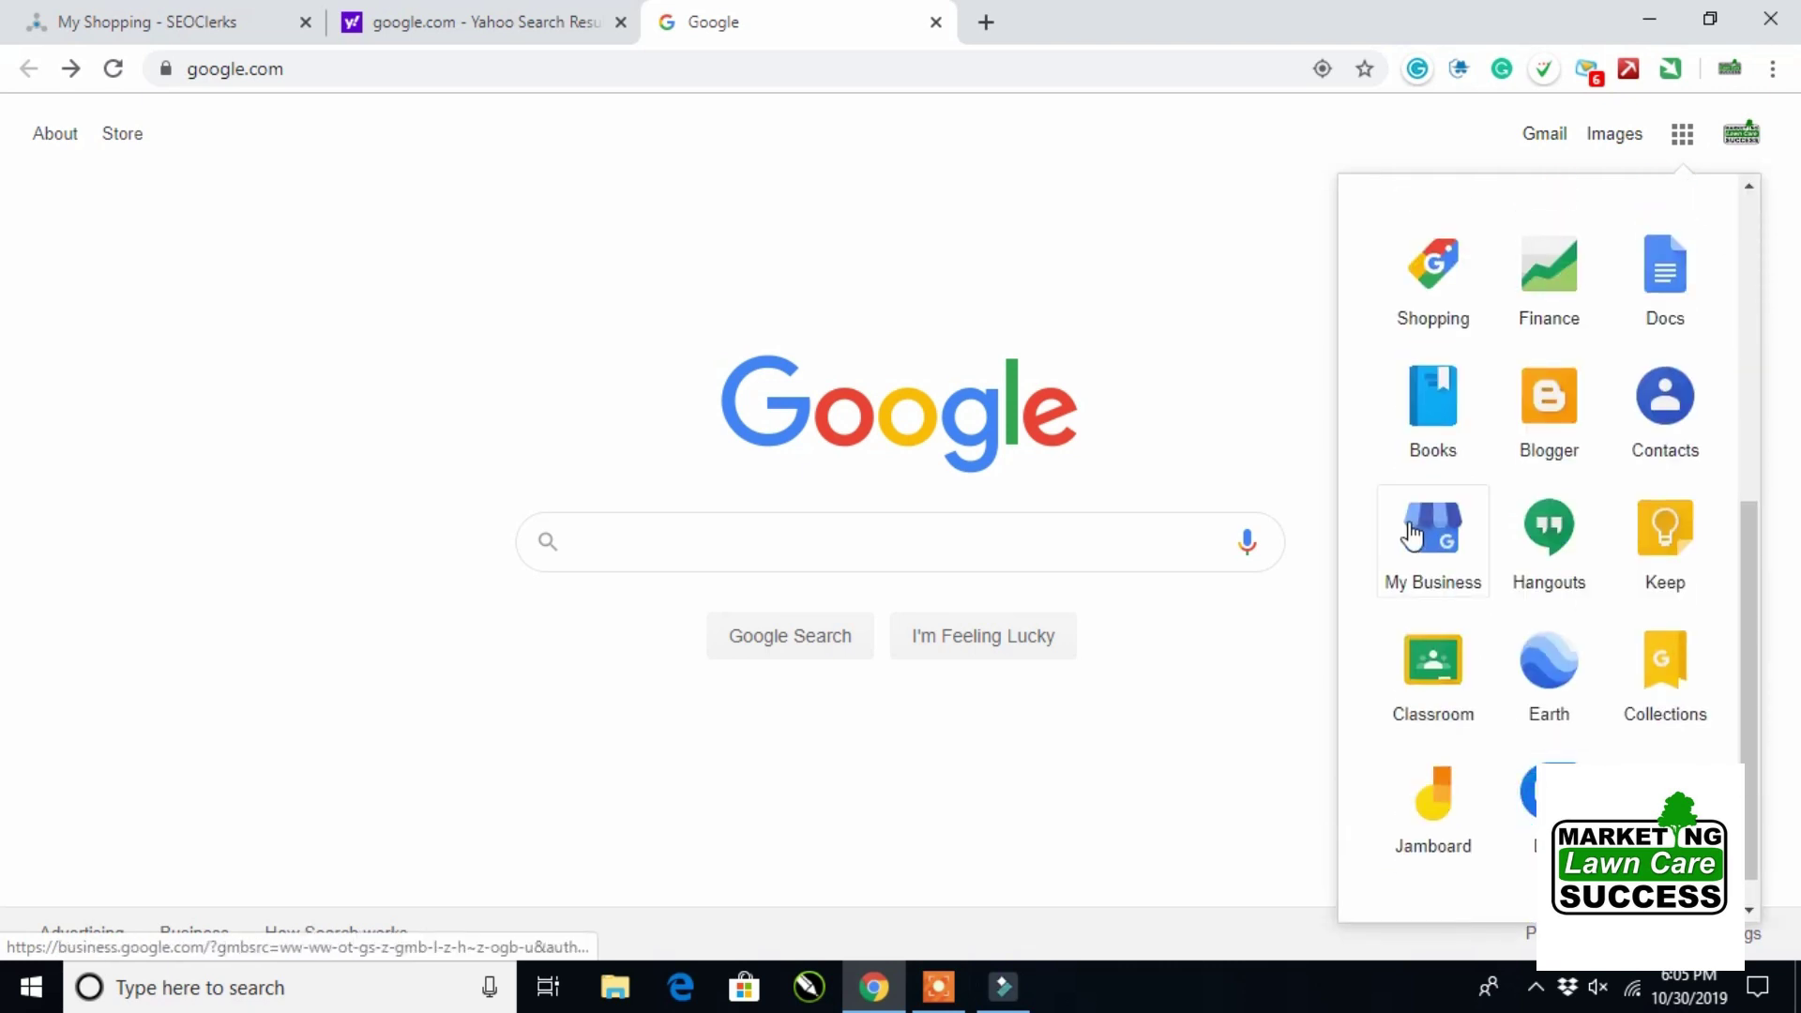
{"action": "left_click", "coordinate": [1412, 535]}
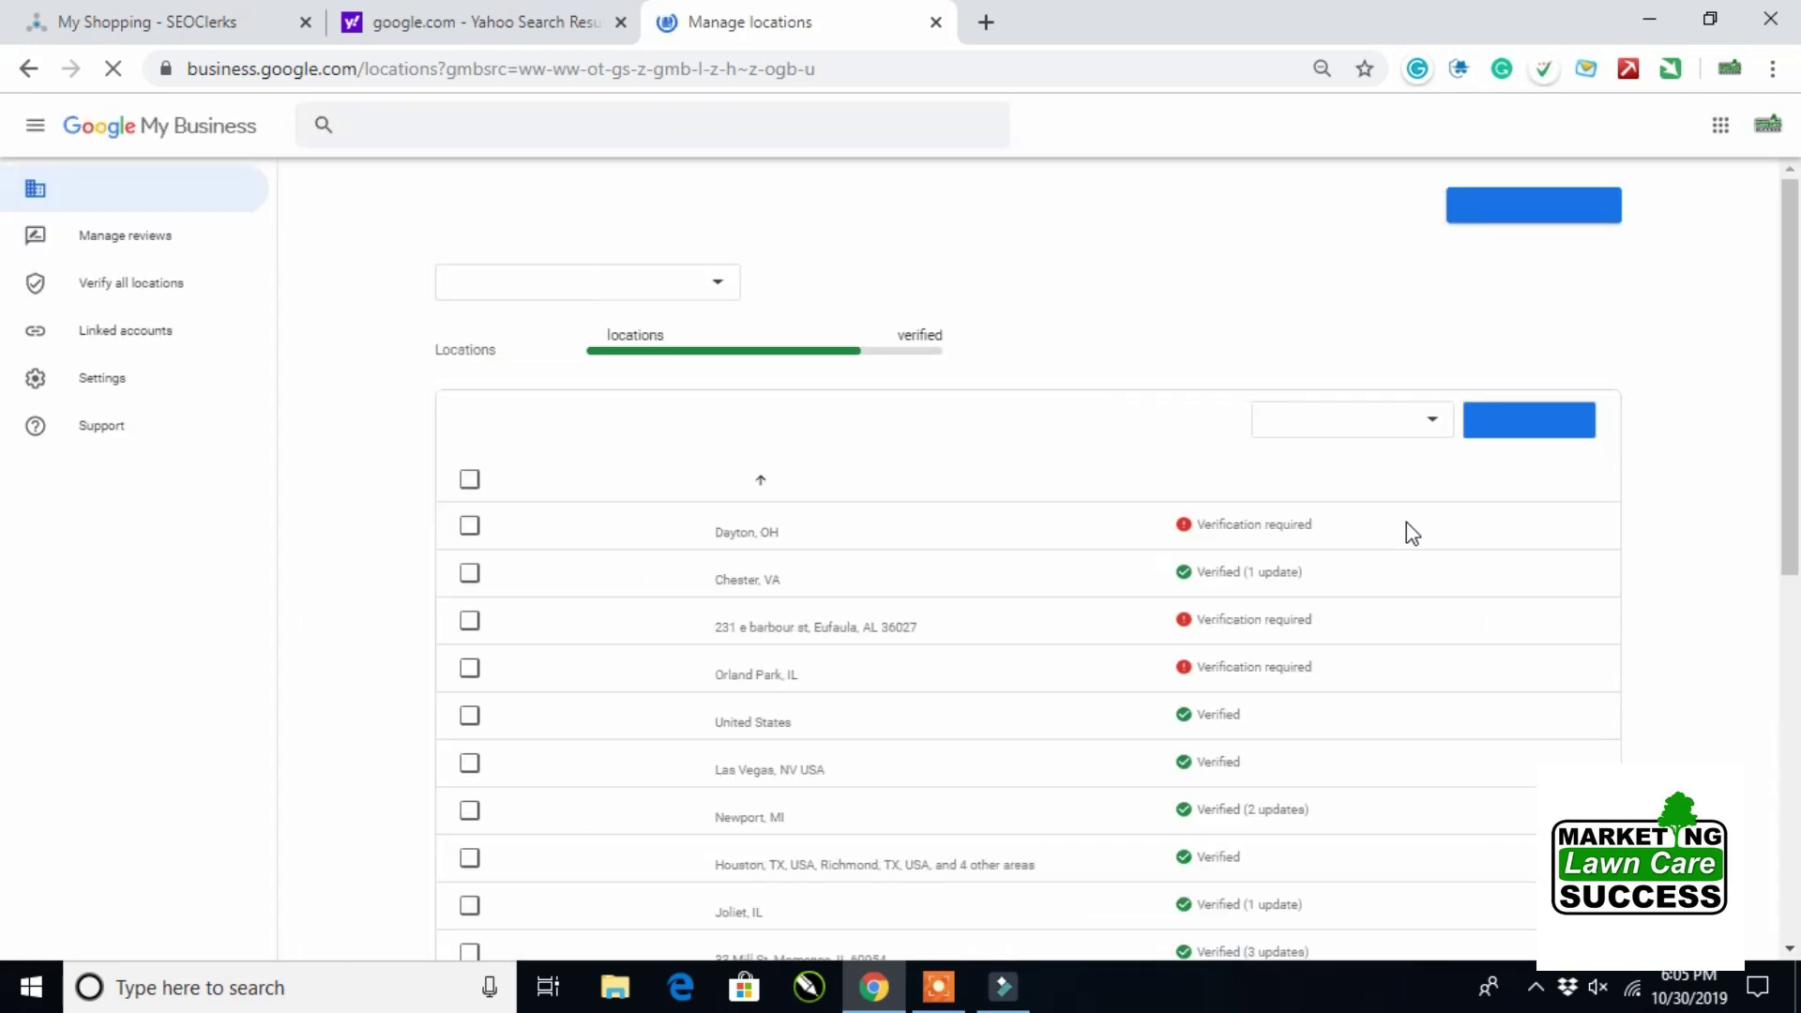
{"action": "left_click", "coordinate": [1407, 523]}
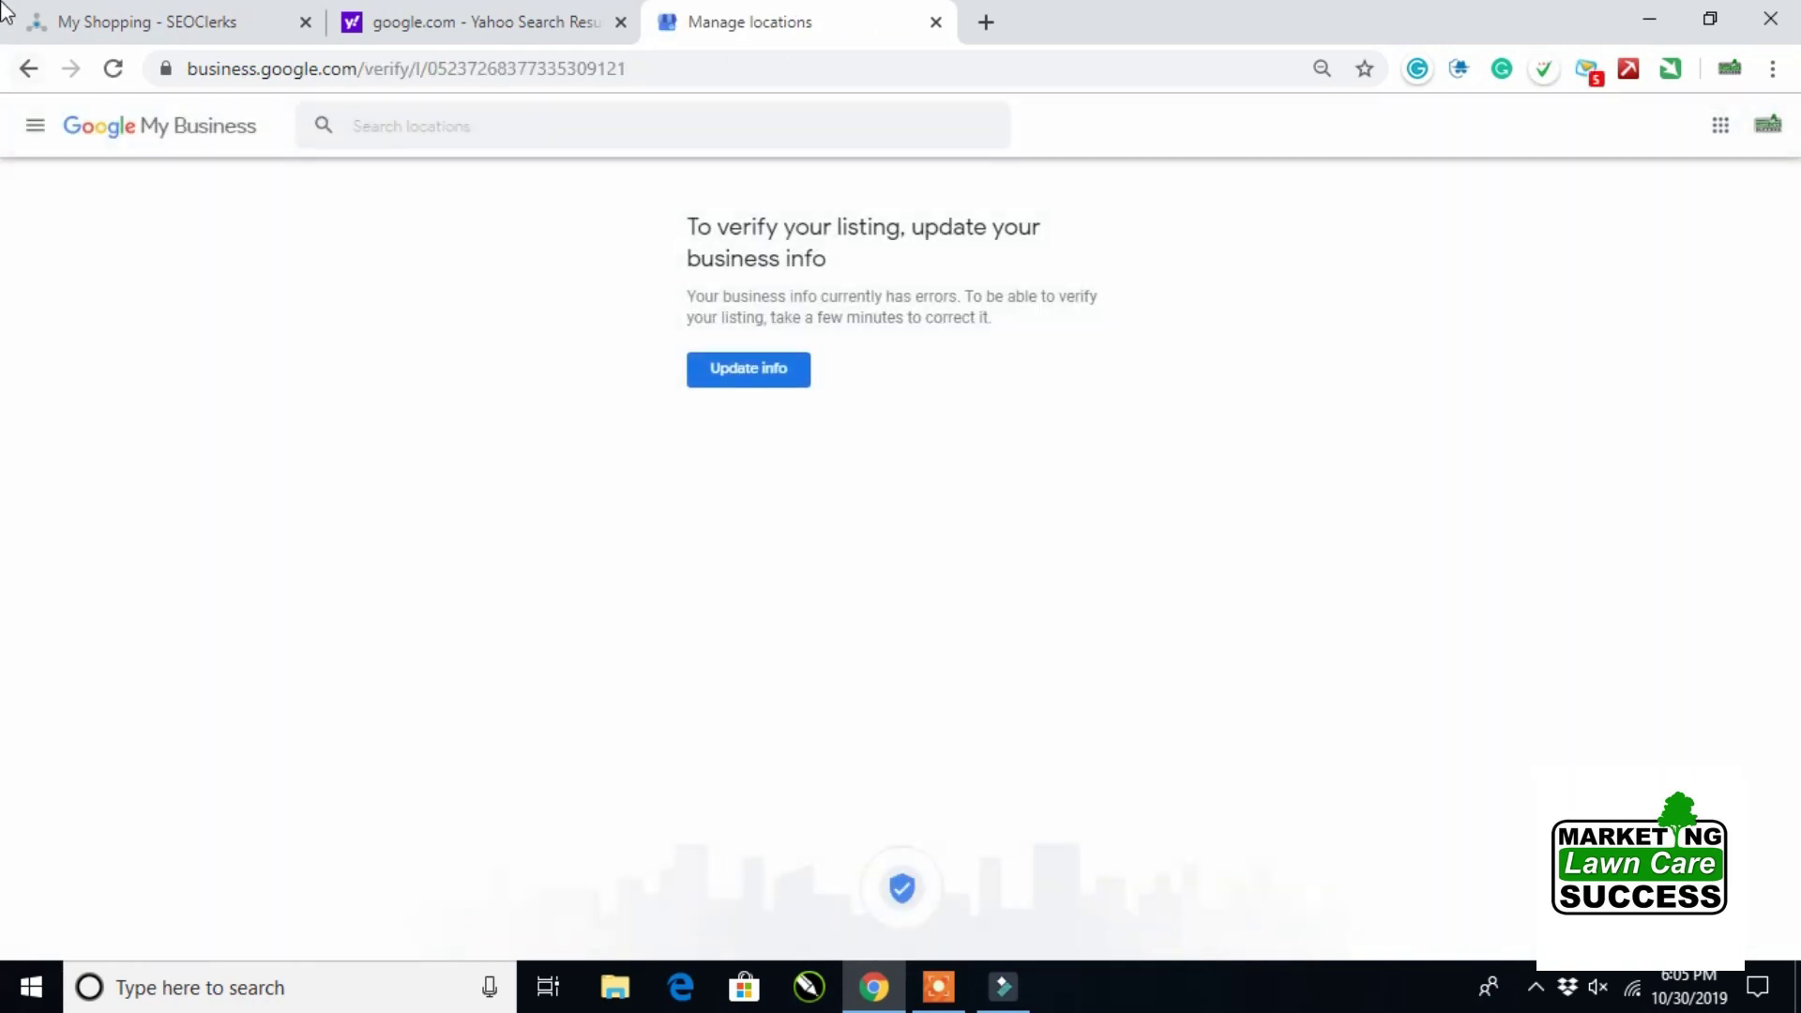
{"action": "left_click", "coordinate": [29, 68]}
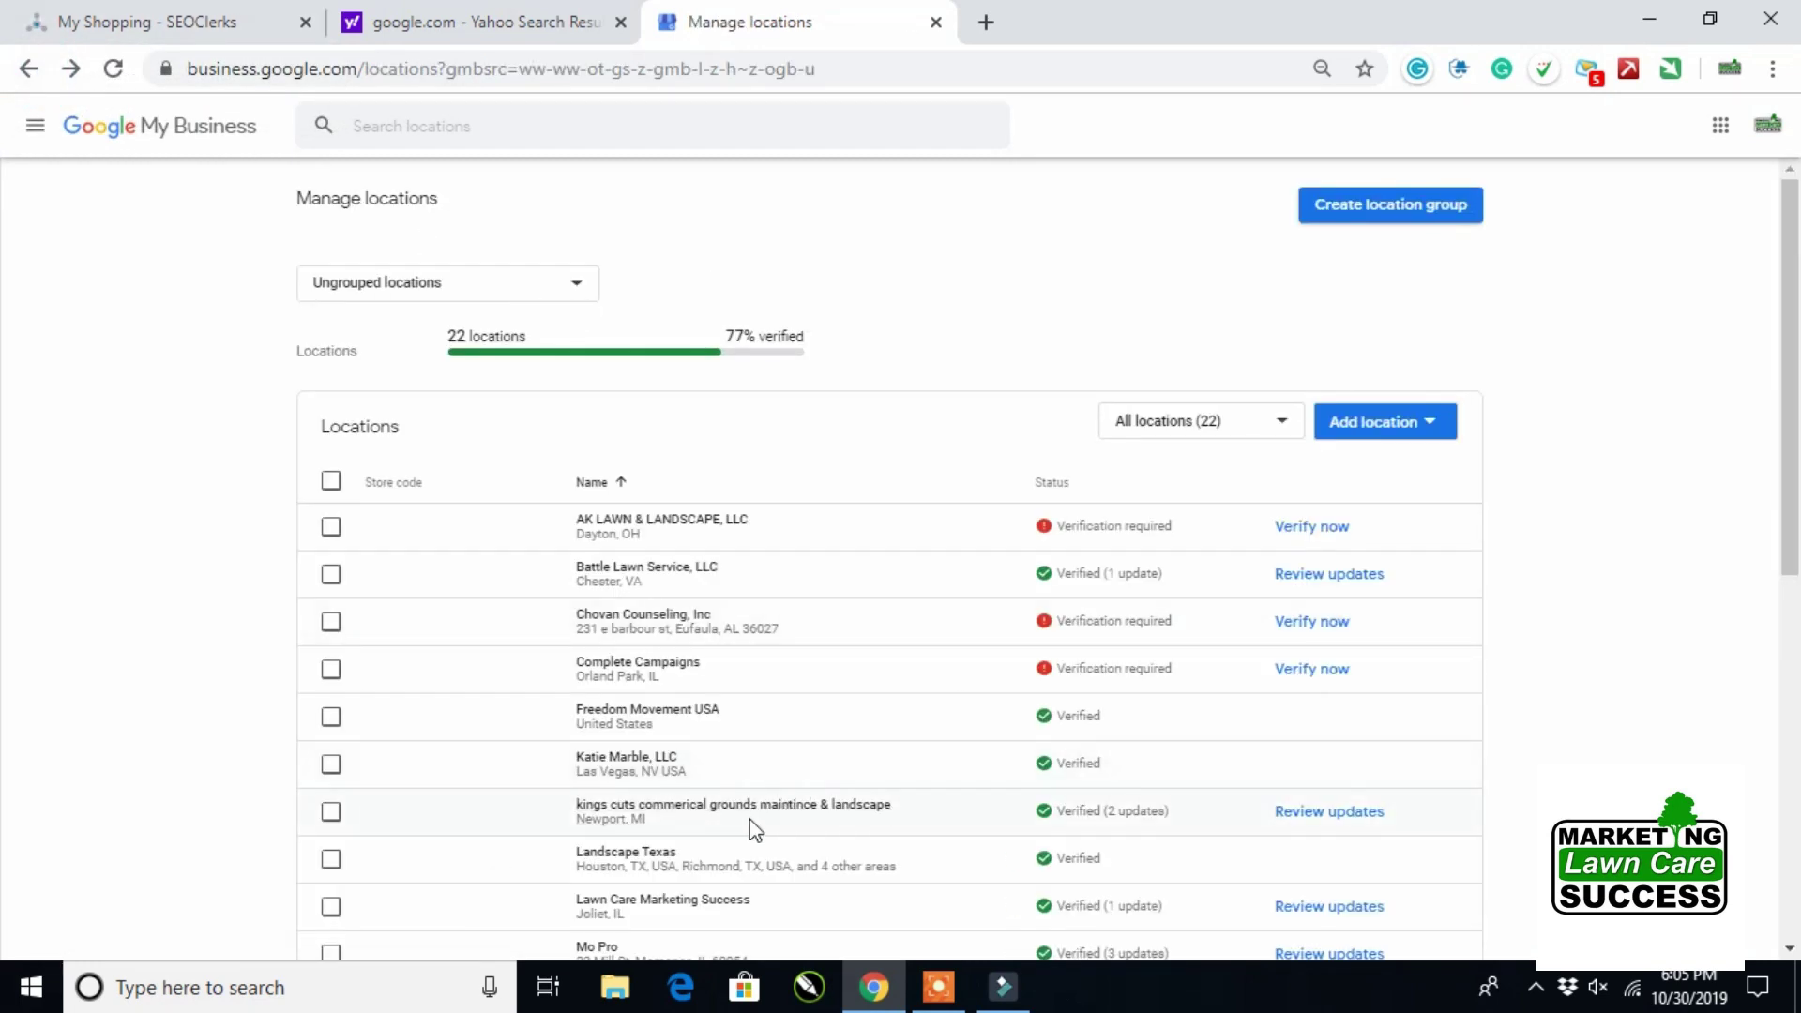
{"action": "left_click", "coordinate": [678, 906]}
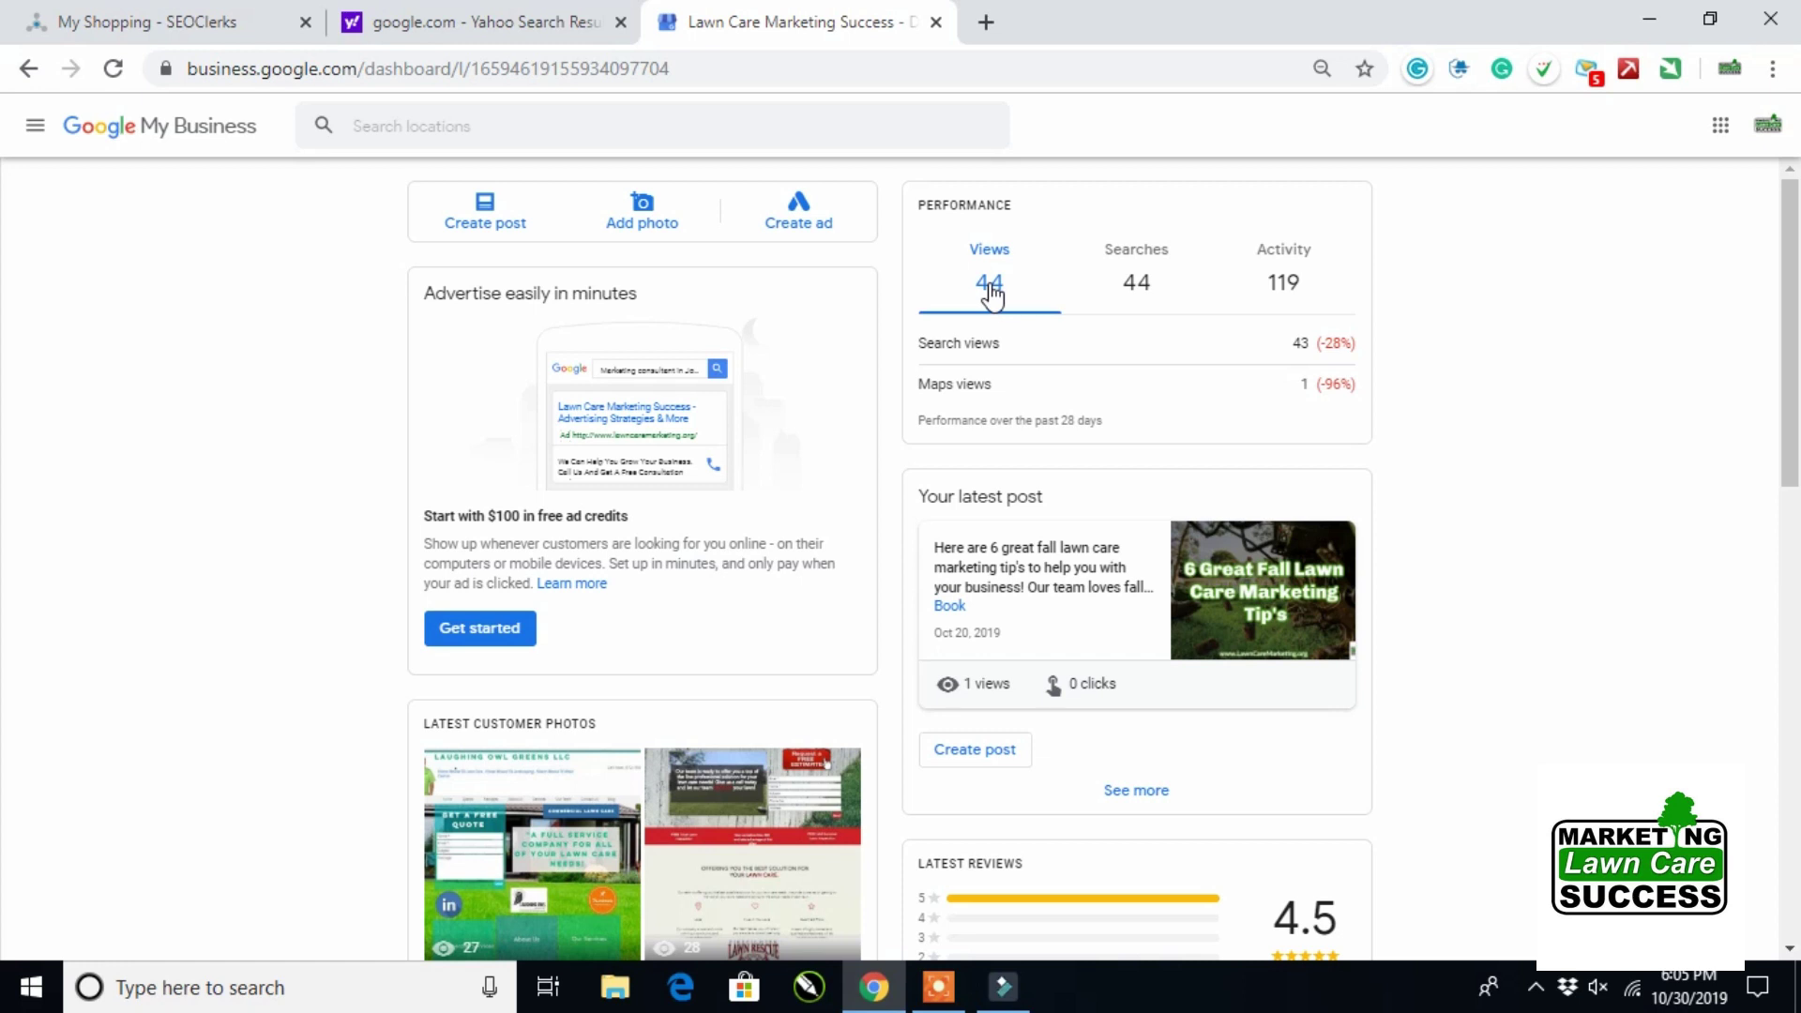
- Start a new post and upload the 4K-Asphalt-Wallpaper-Full-HD paving-stone photo from the computer
{"action": "left_click", "coordinate": [477, 211]}
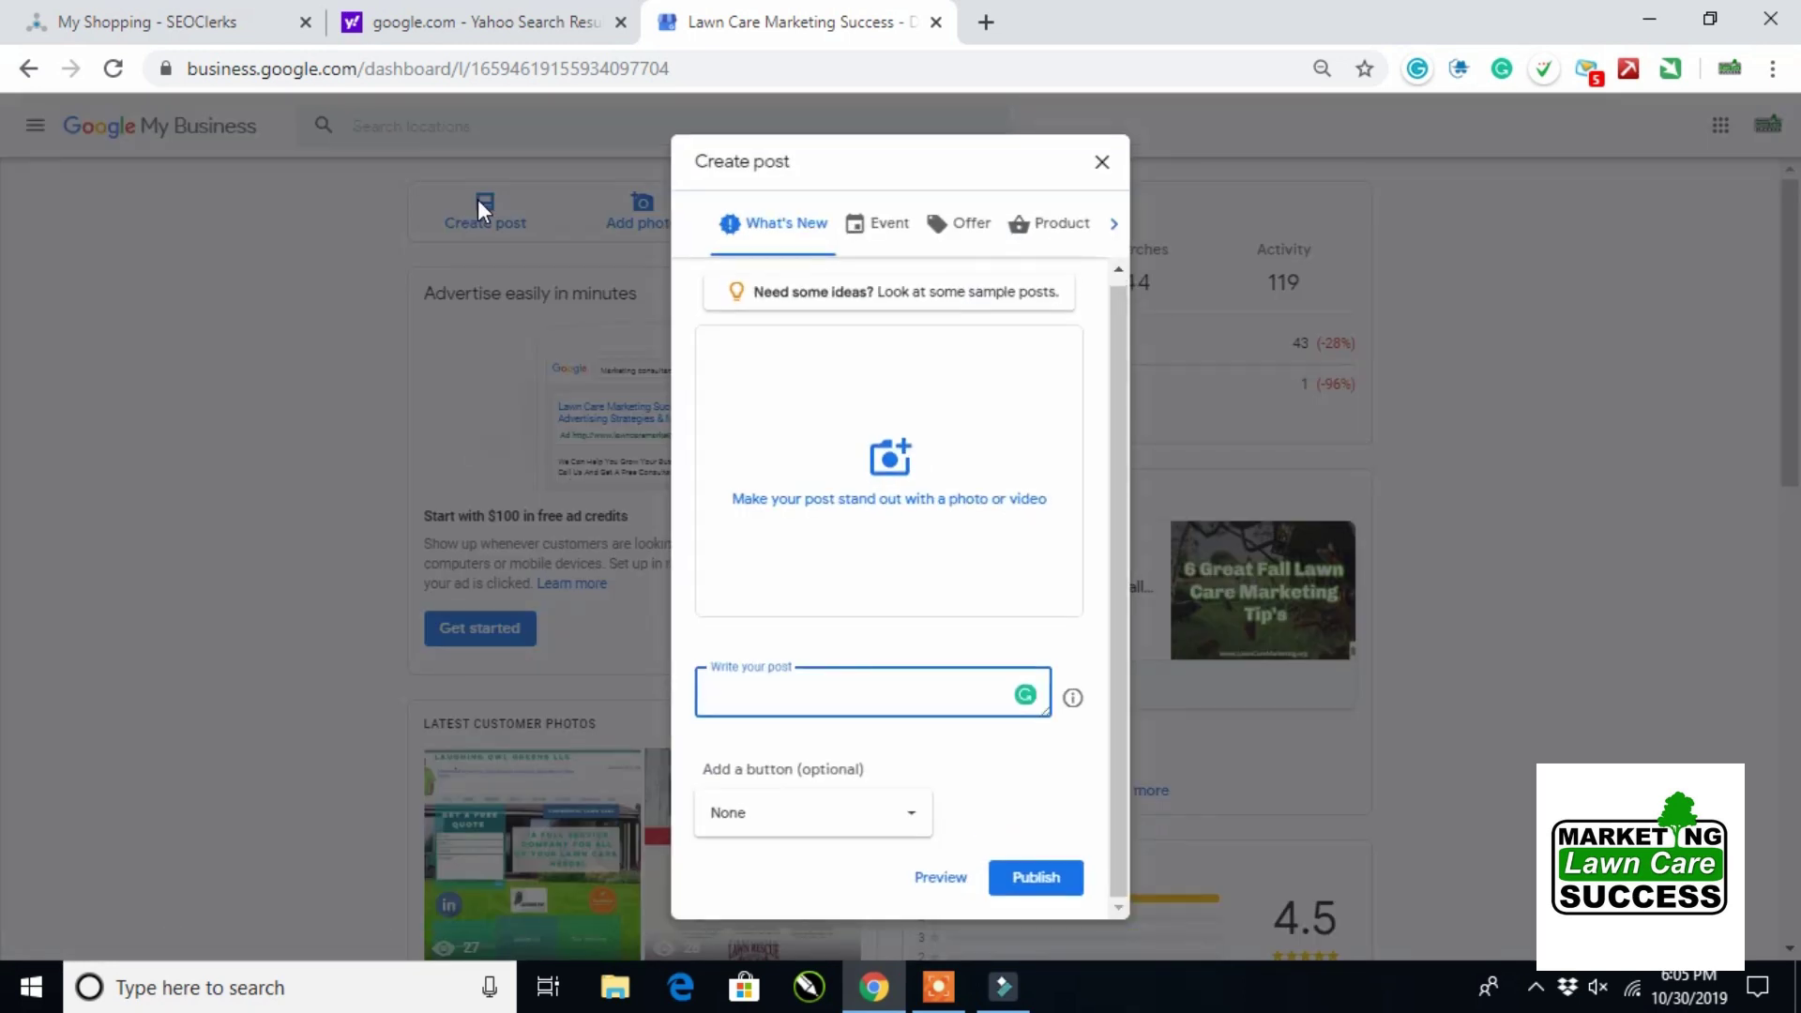
{"action": "left_click", "coordinate": [889, 460]}
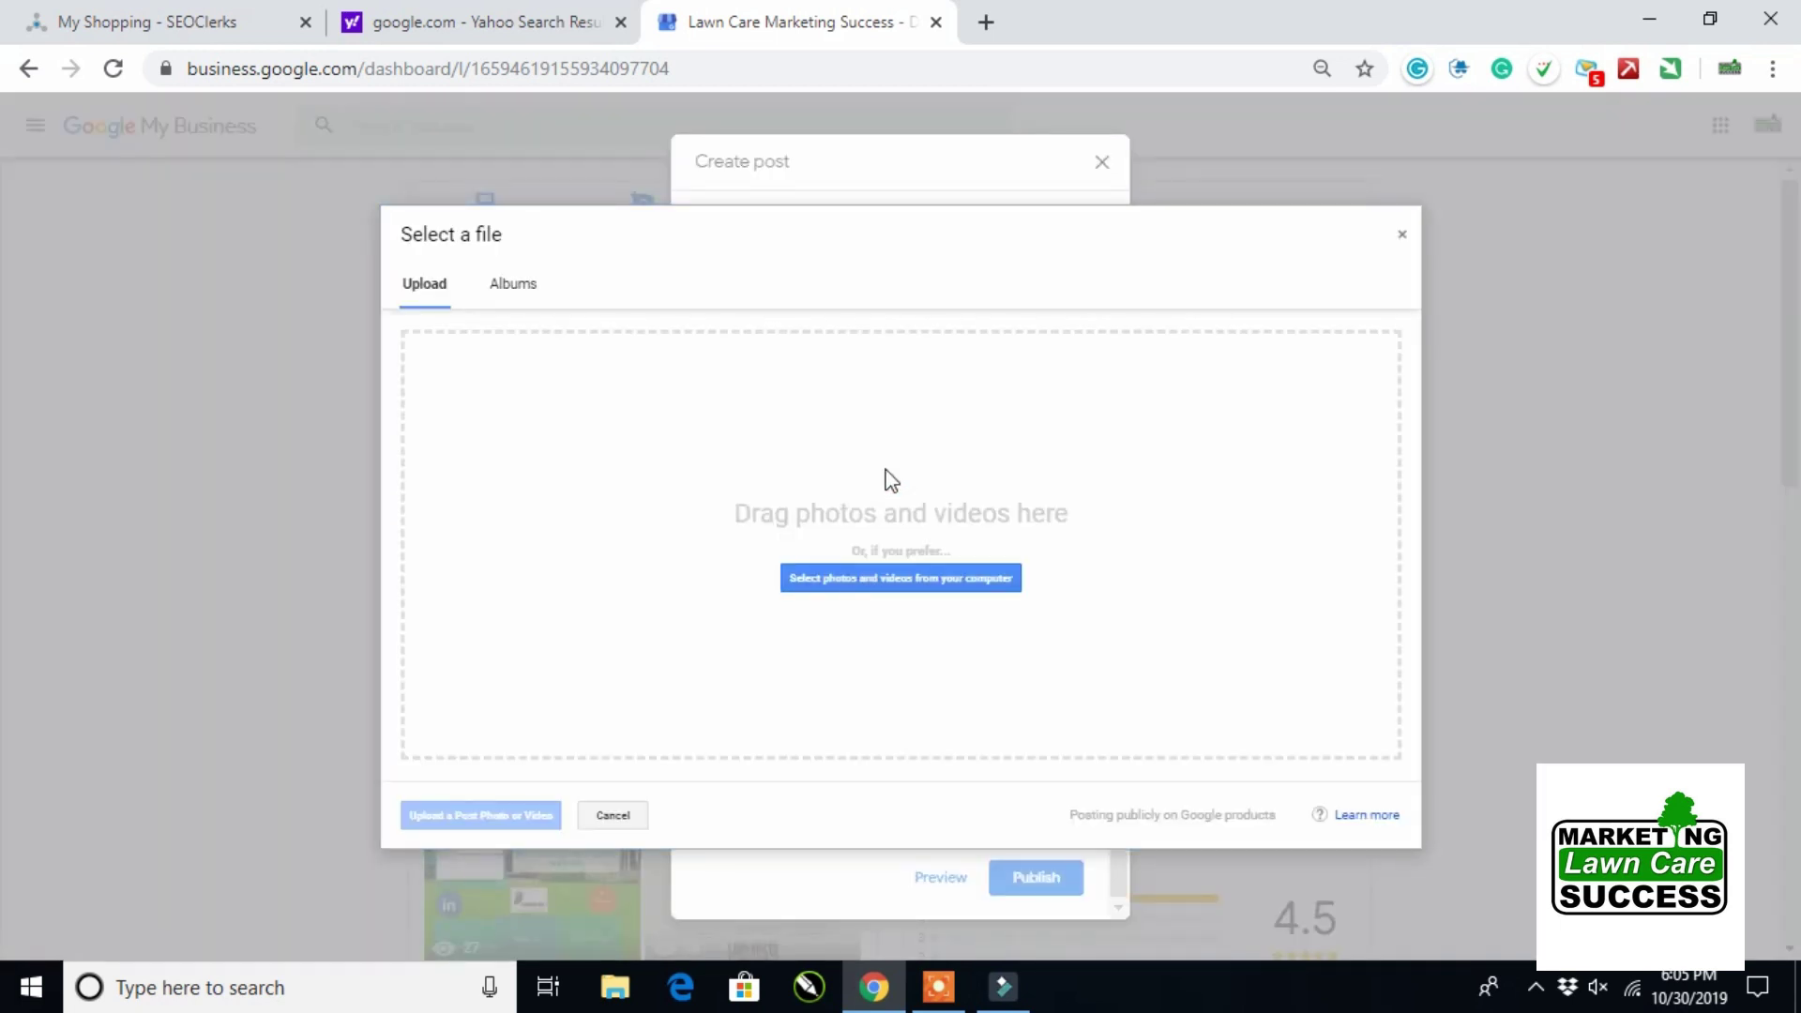
{"action": "left_click", "coordinate": [893, 576]}
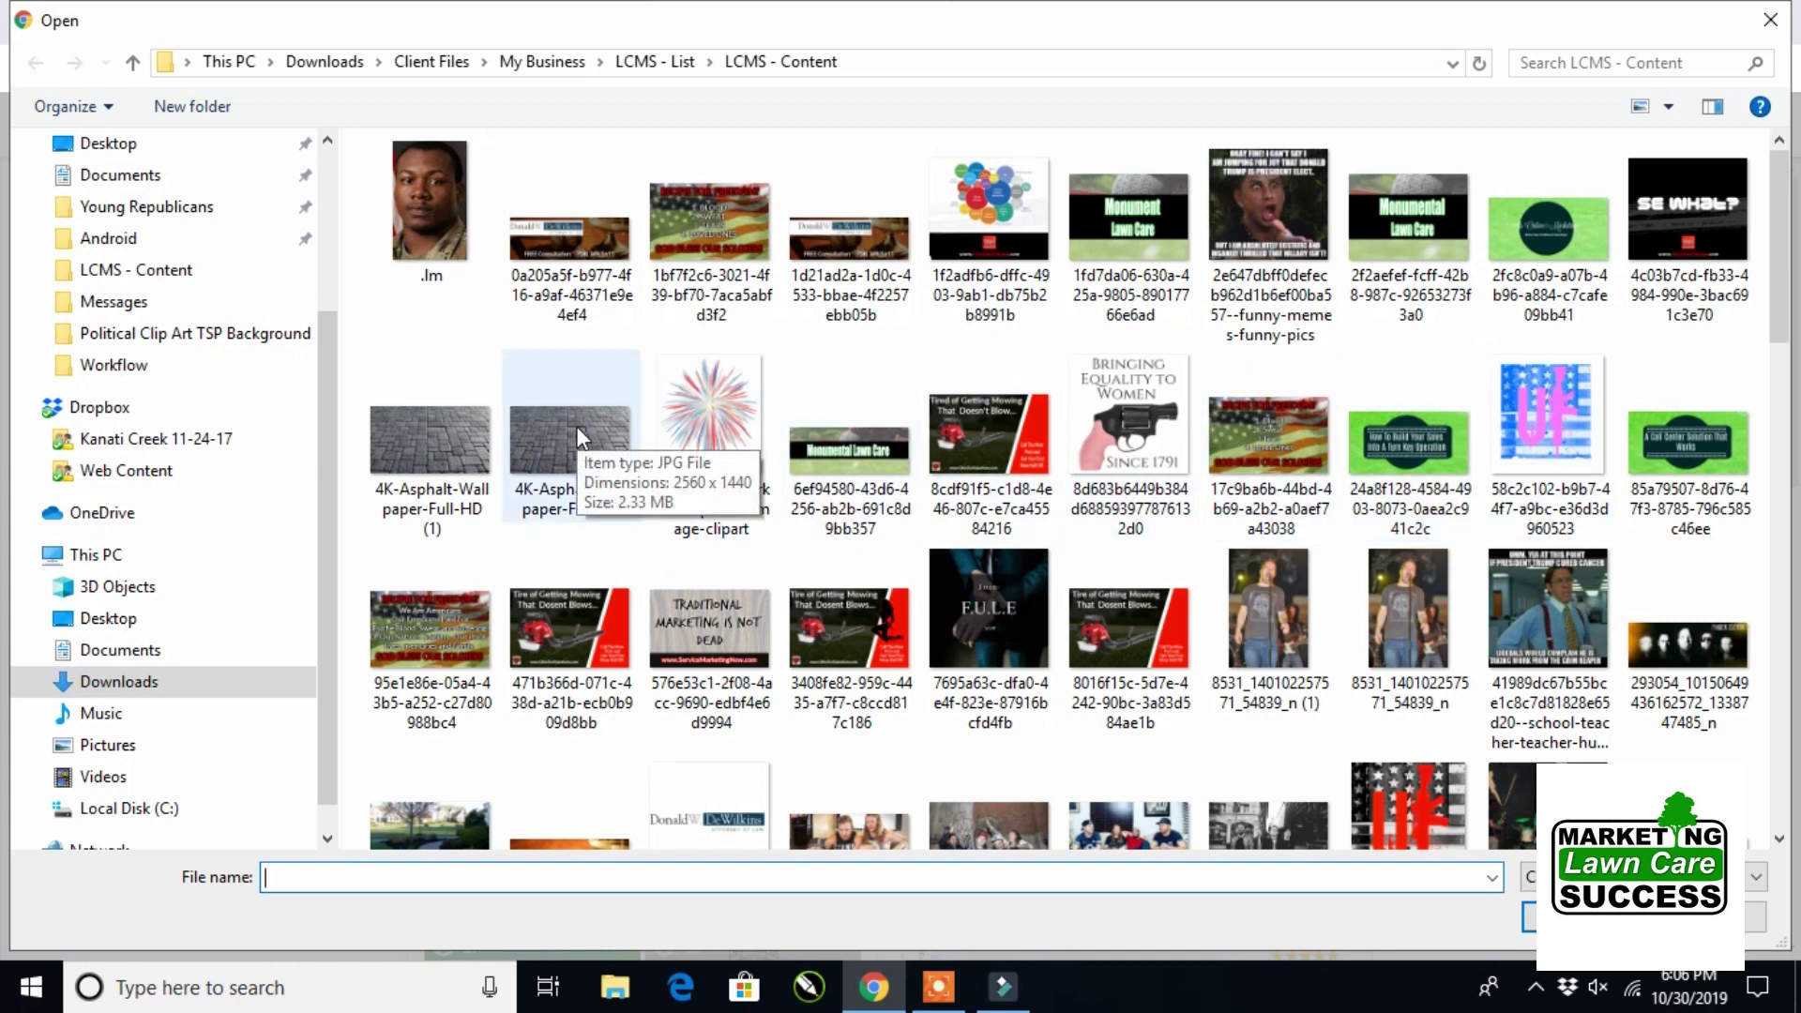
{"action": "double_click", "coordinate": [555, 437]}
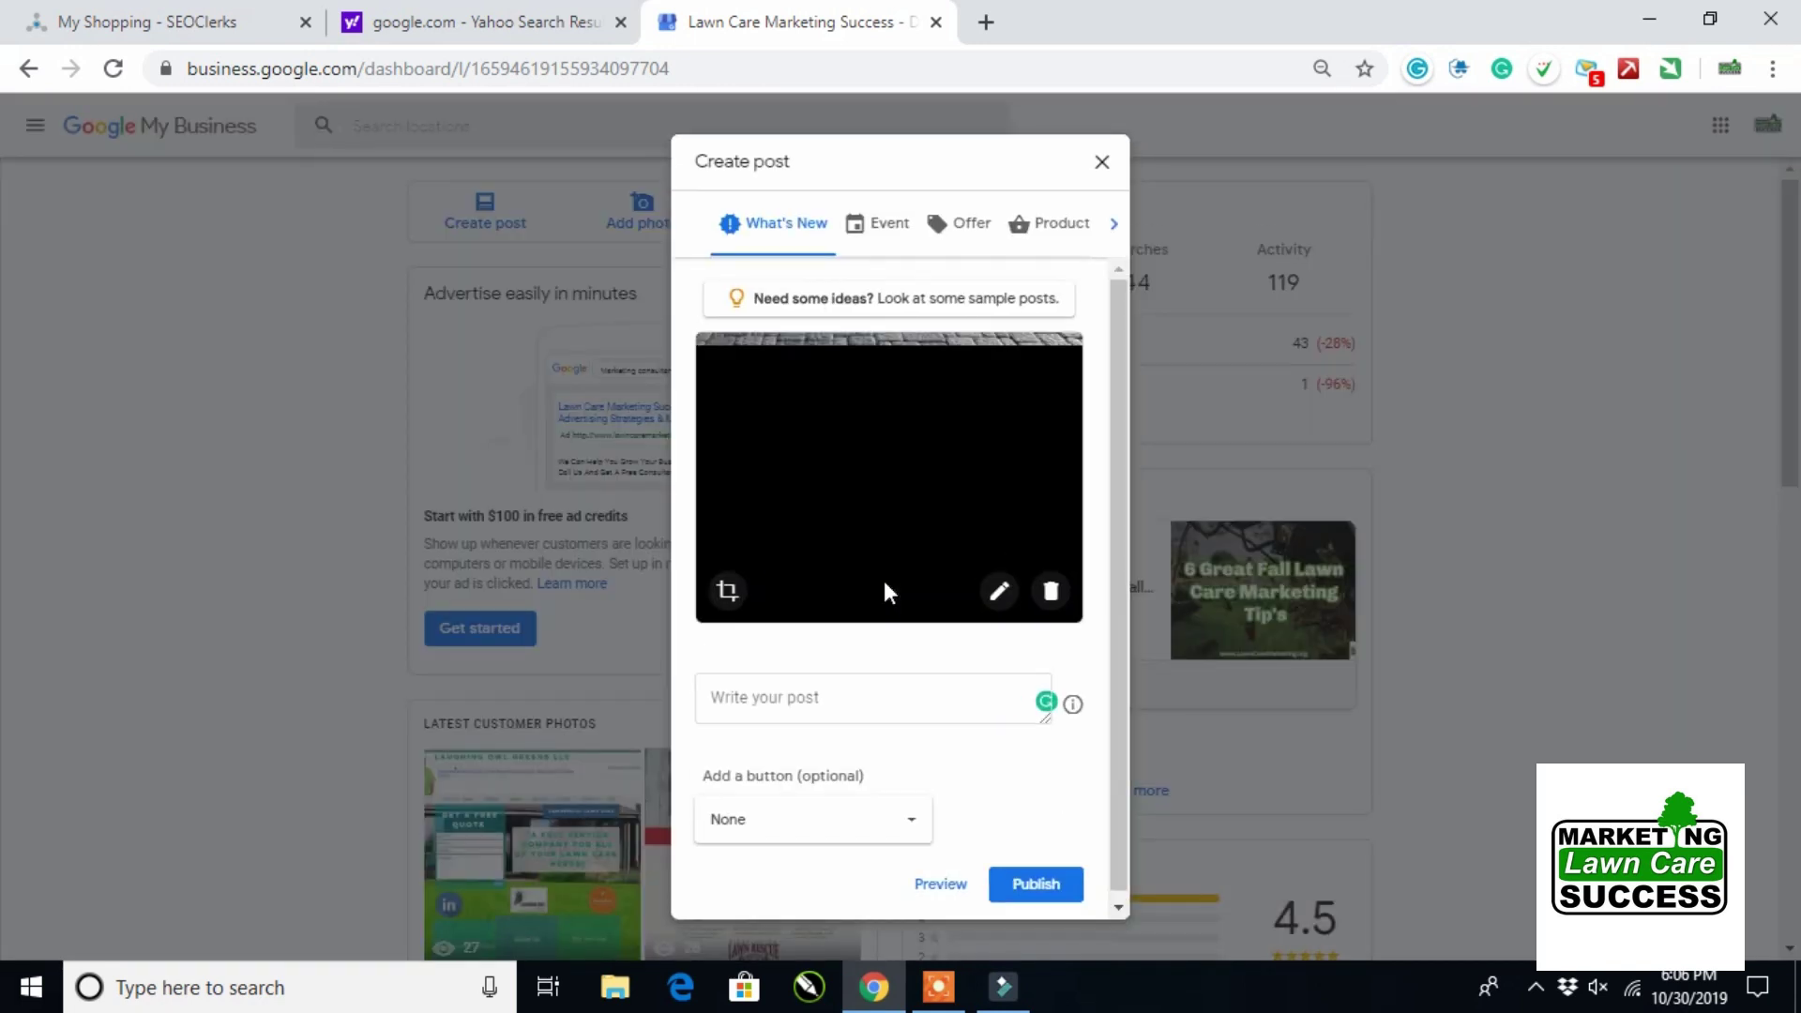
- Write the post text 'When a great way to sell new patios look no further than lawn care marketing success!'
{"action": "left_click", "coordinate": [847, 702]}
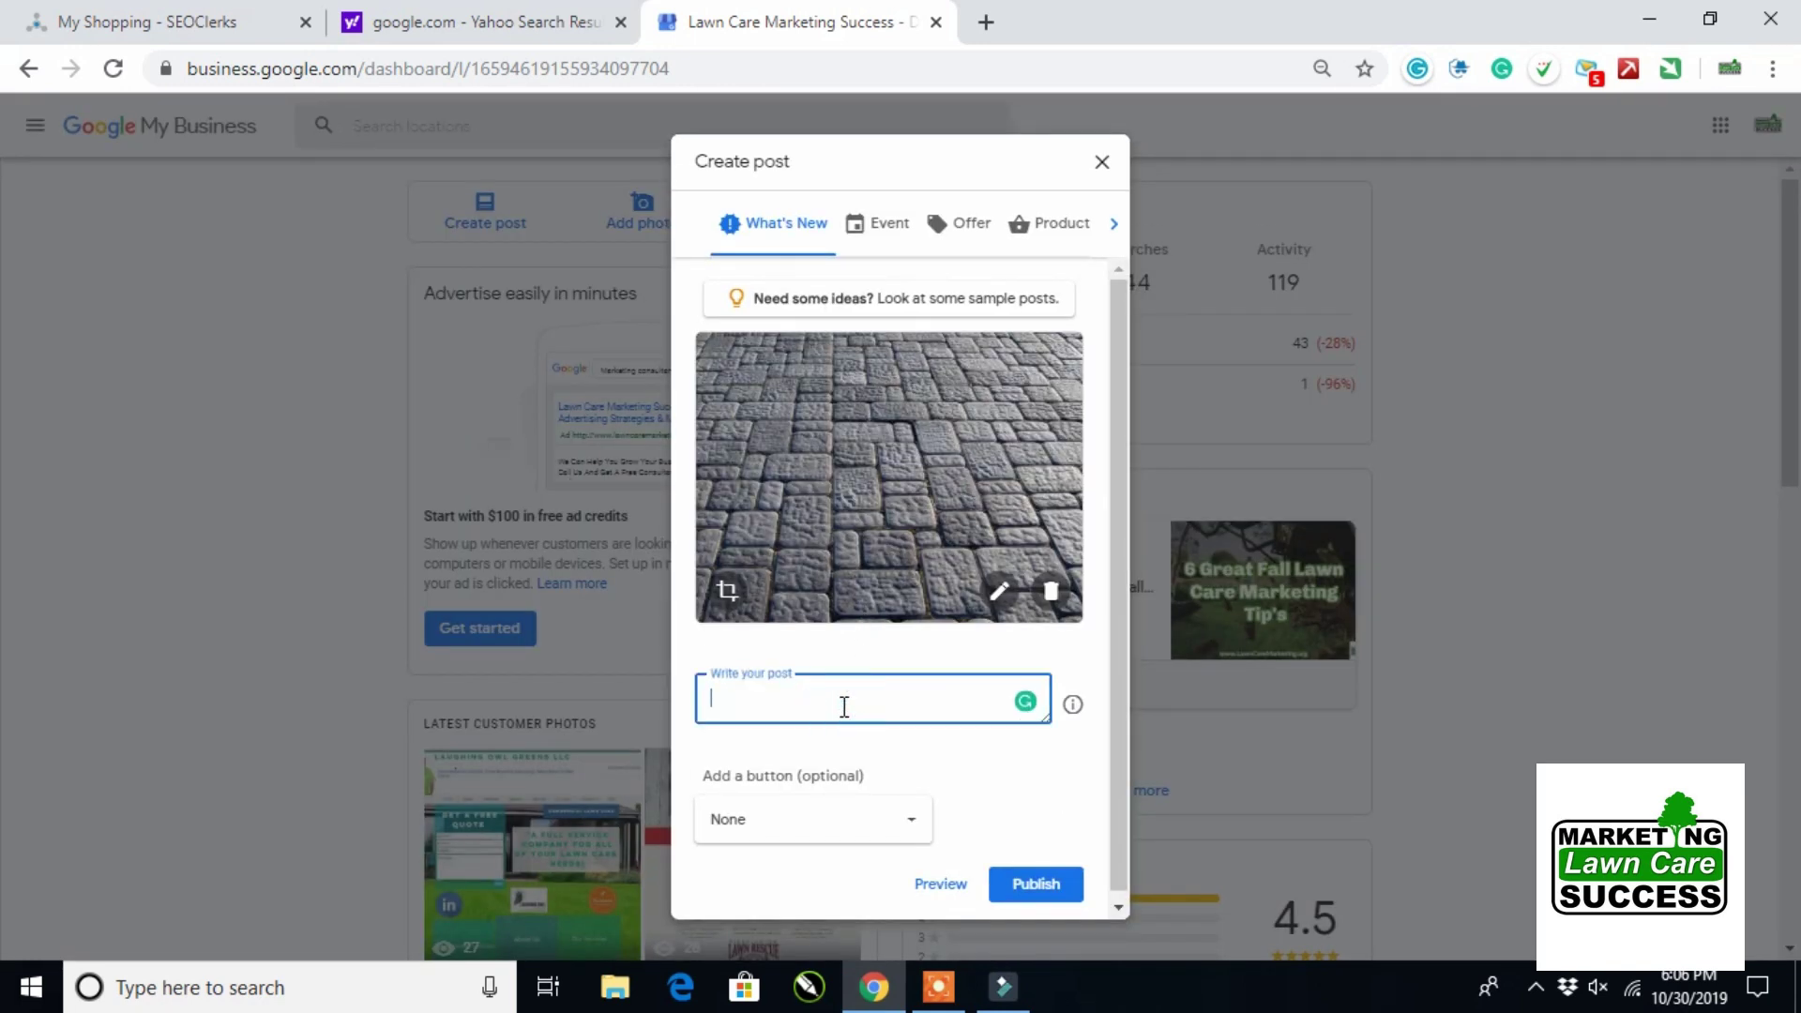
{"action": "type", "text": "When a great way to sell new"}
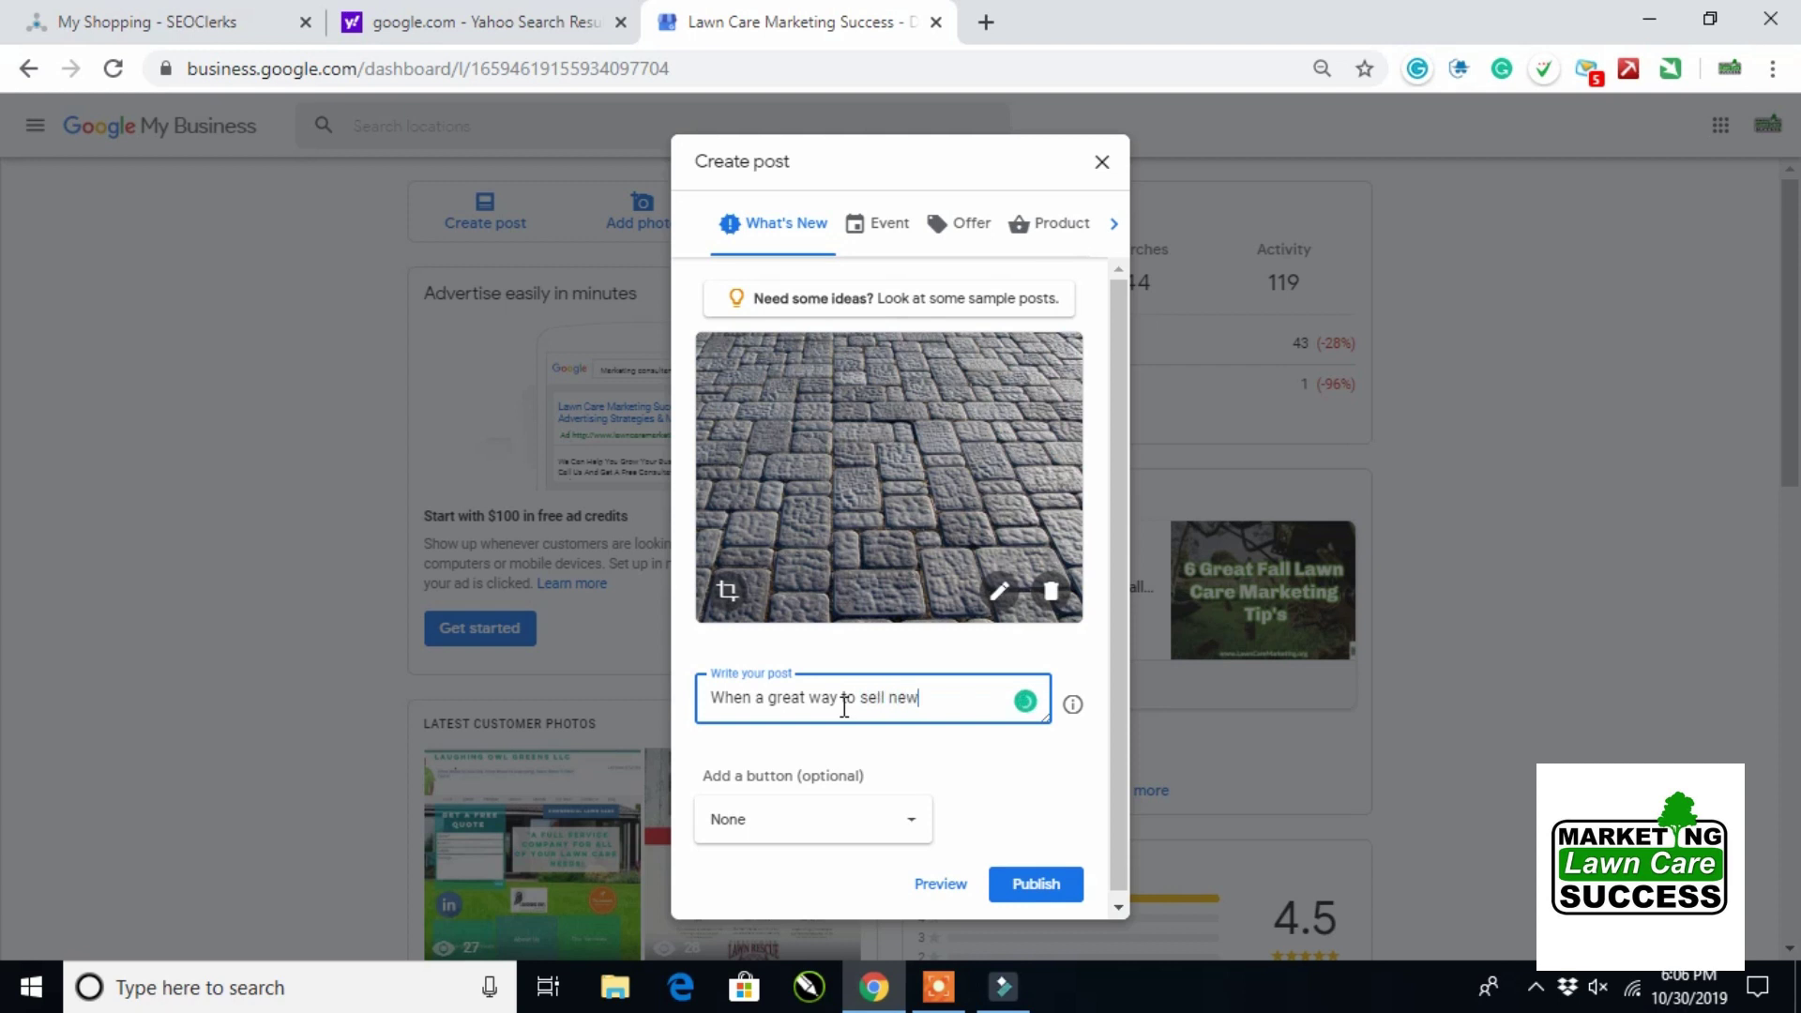
{"action": "type", "text": " patios look no"}
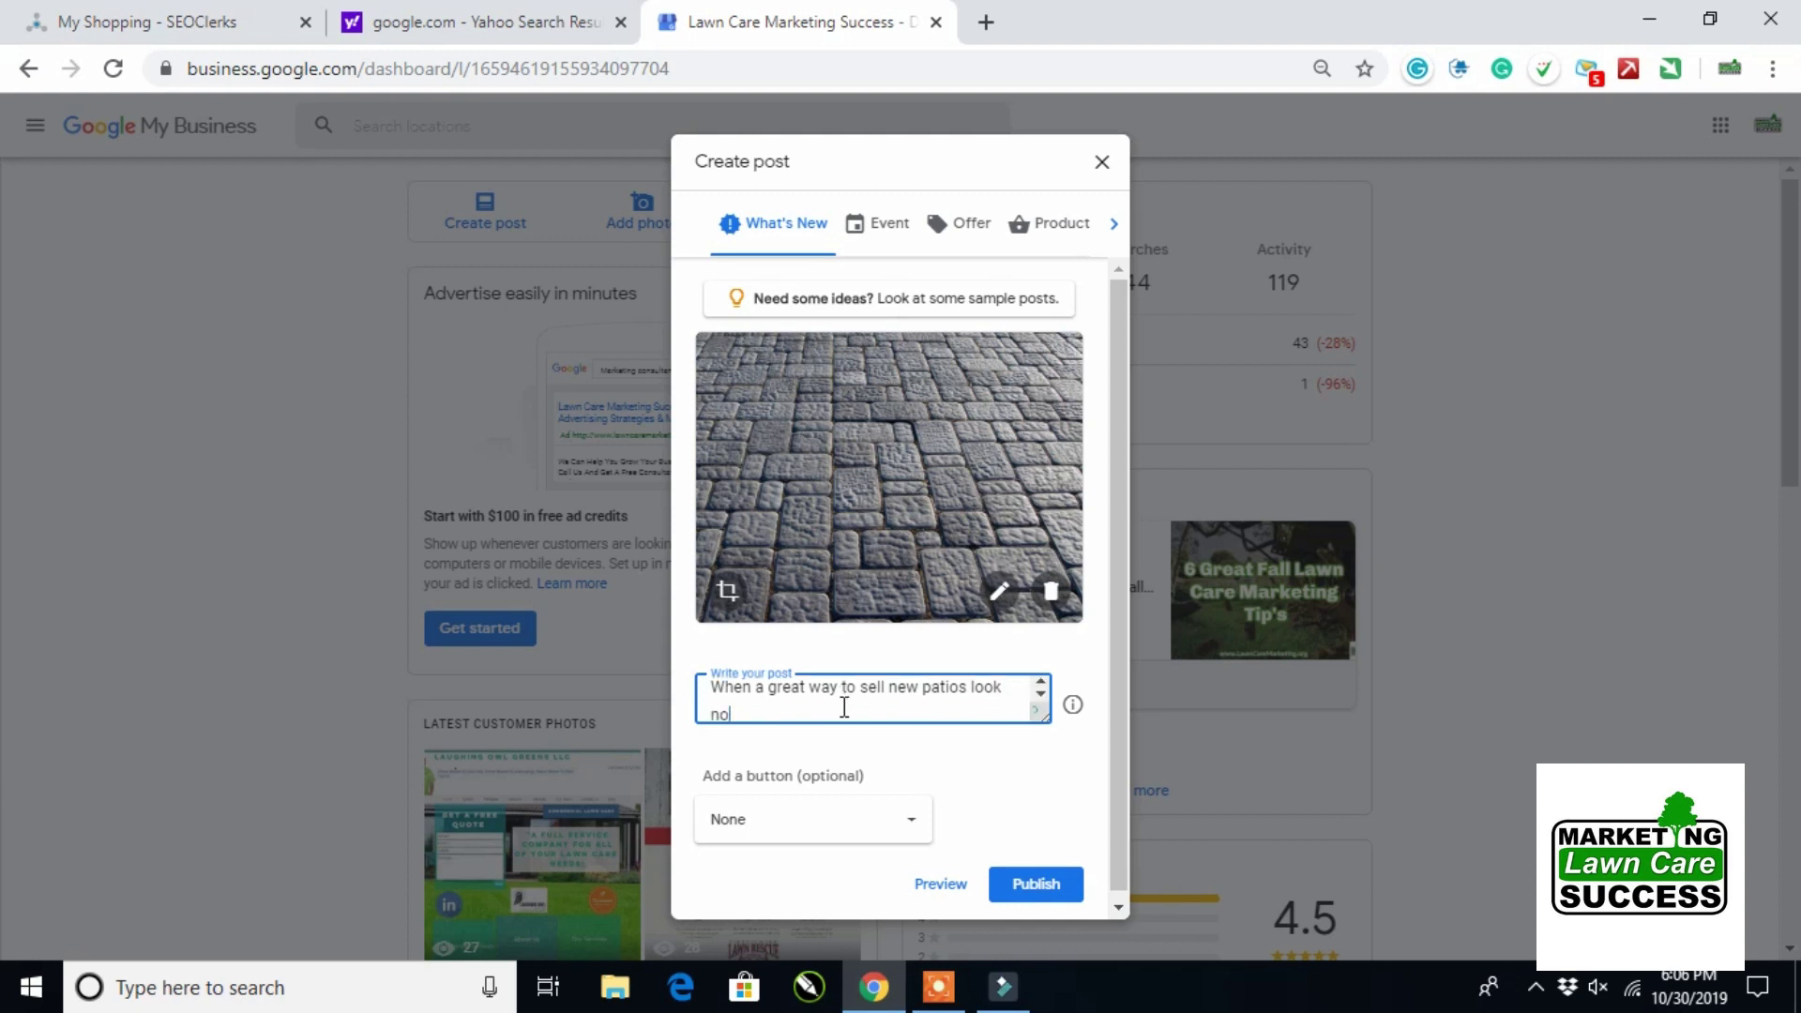
{"action": "type", "text": "further than lawn care marketing su"}
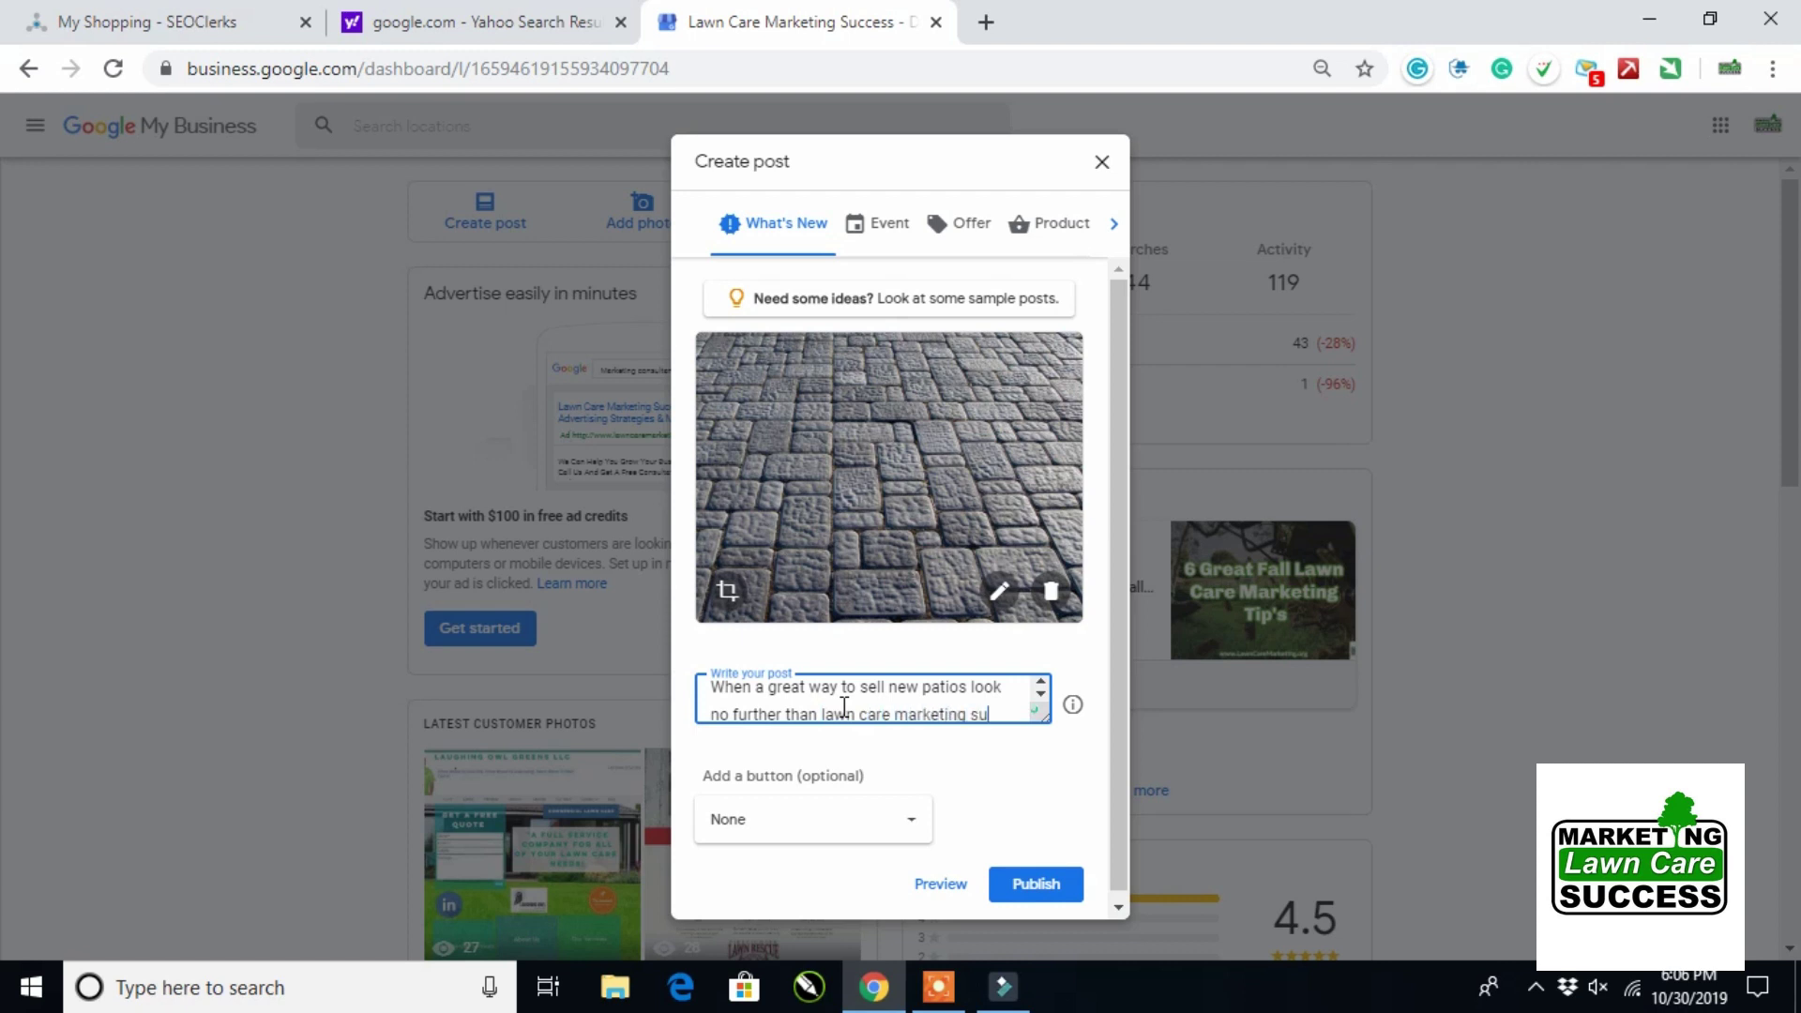
{"action": "type", "text": "ccess!"}
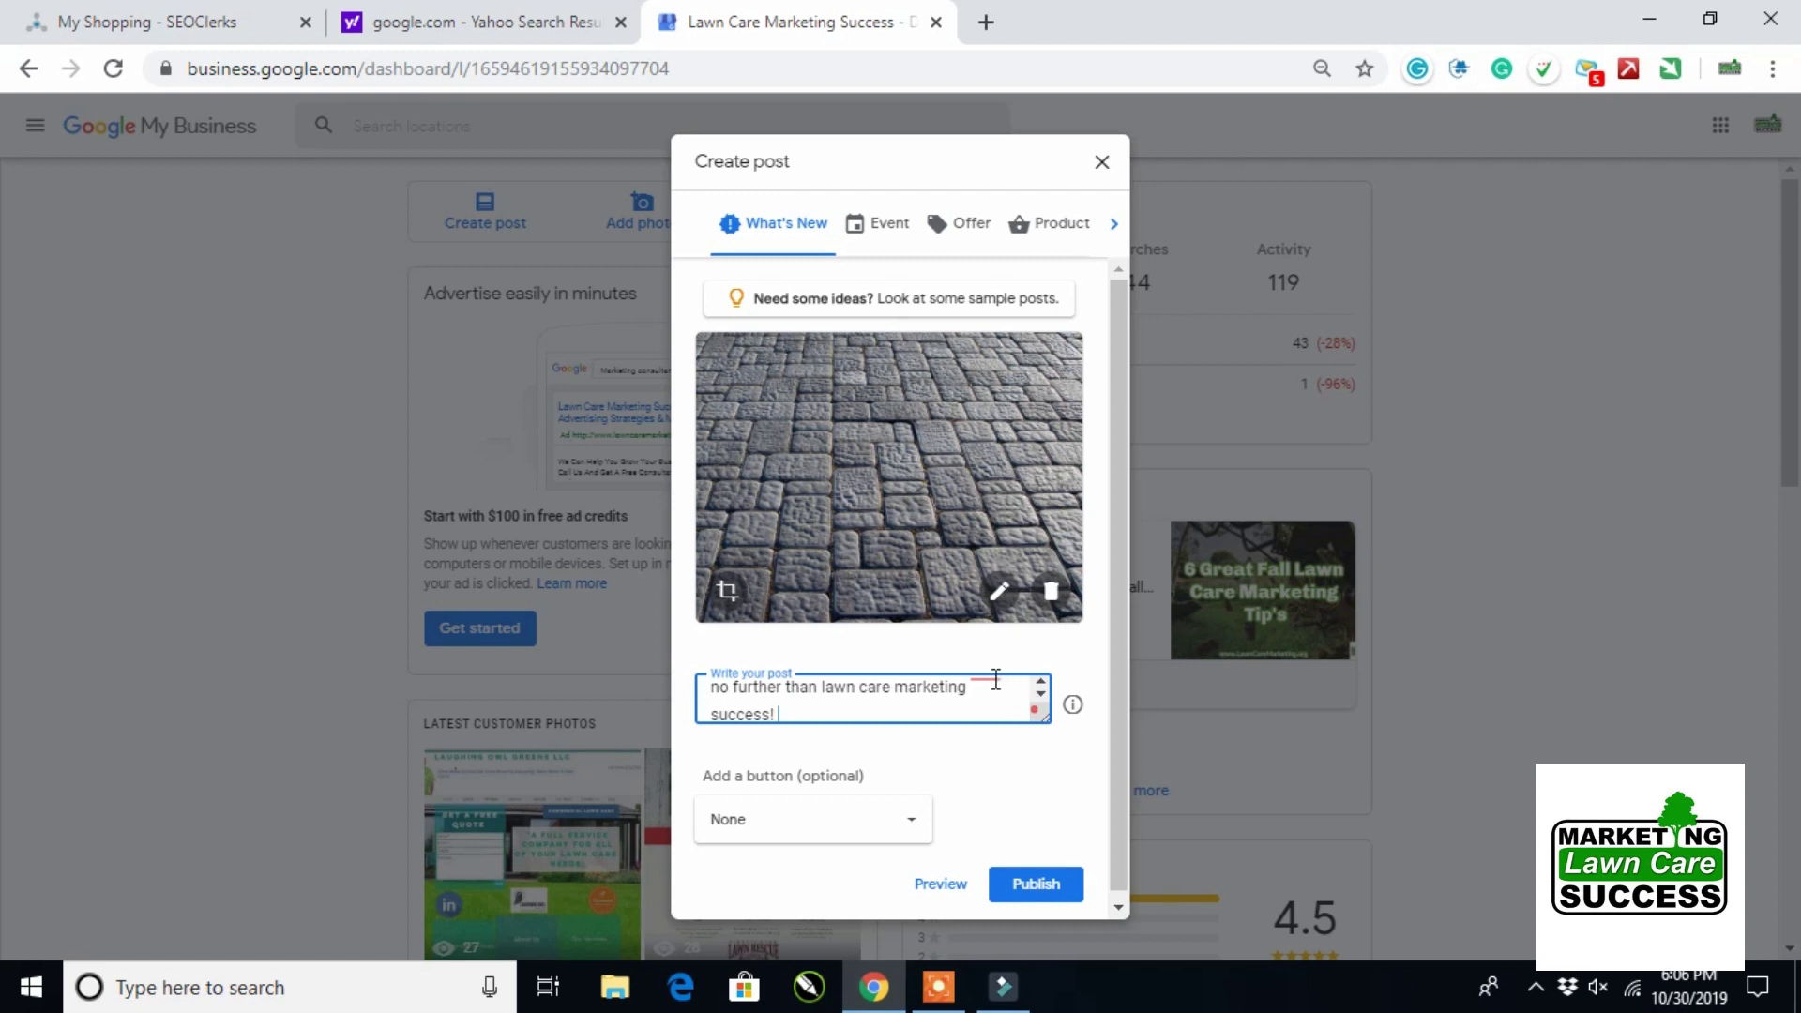
{"action": "mouse_move", "coordinate": [996, 678]}
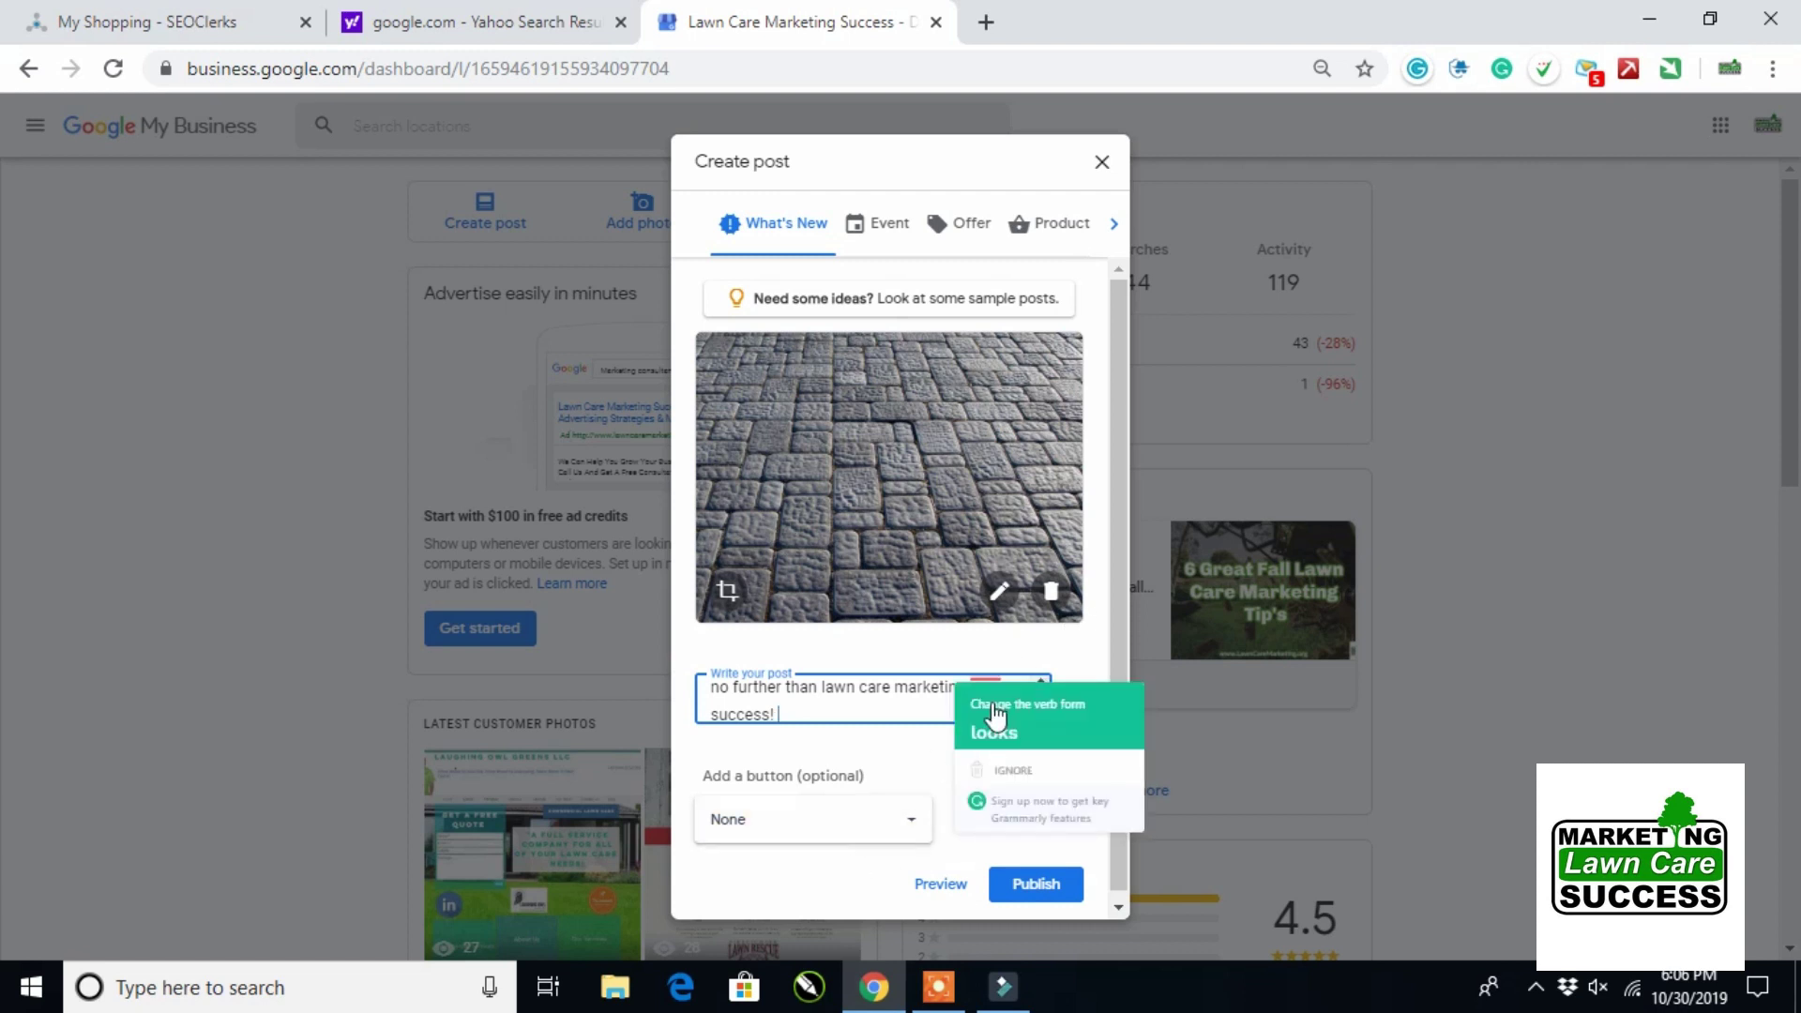
{"action": "left_click", "coordinate": [847, 826]}
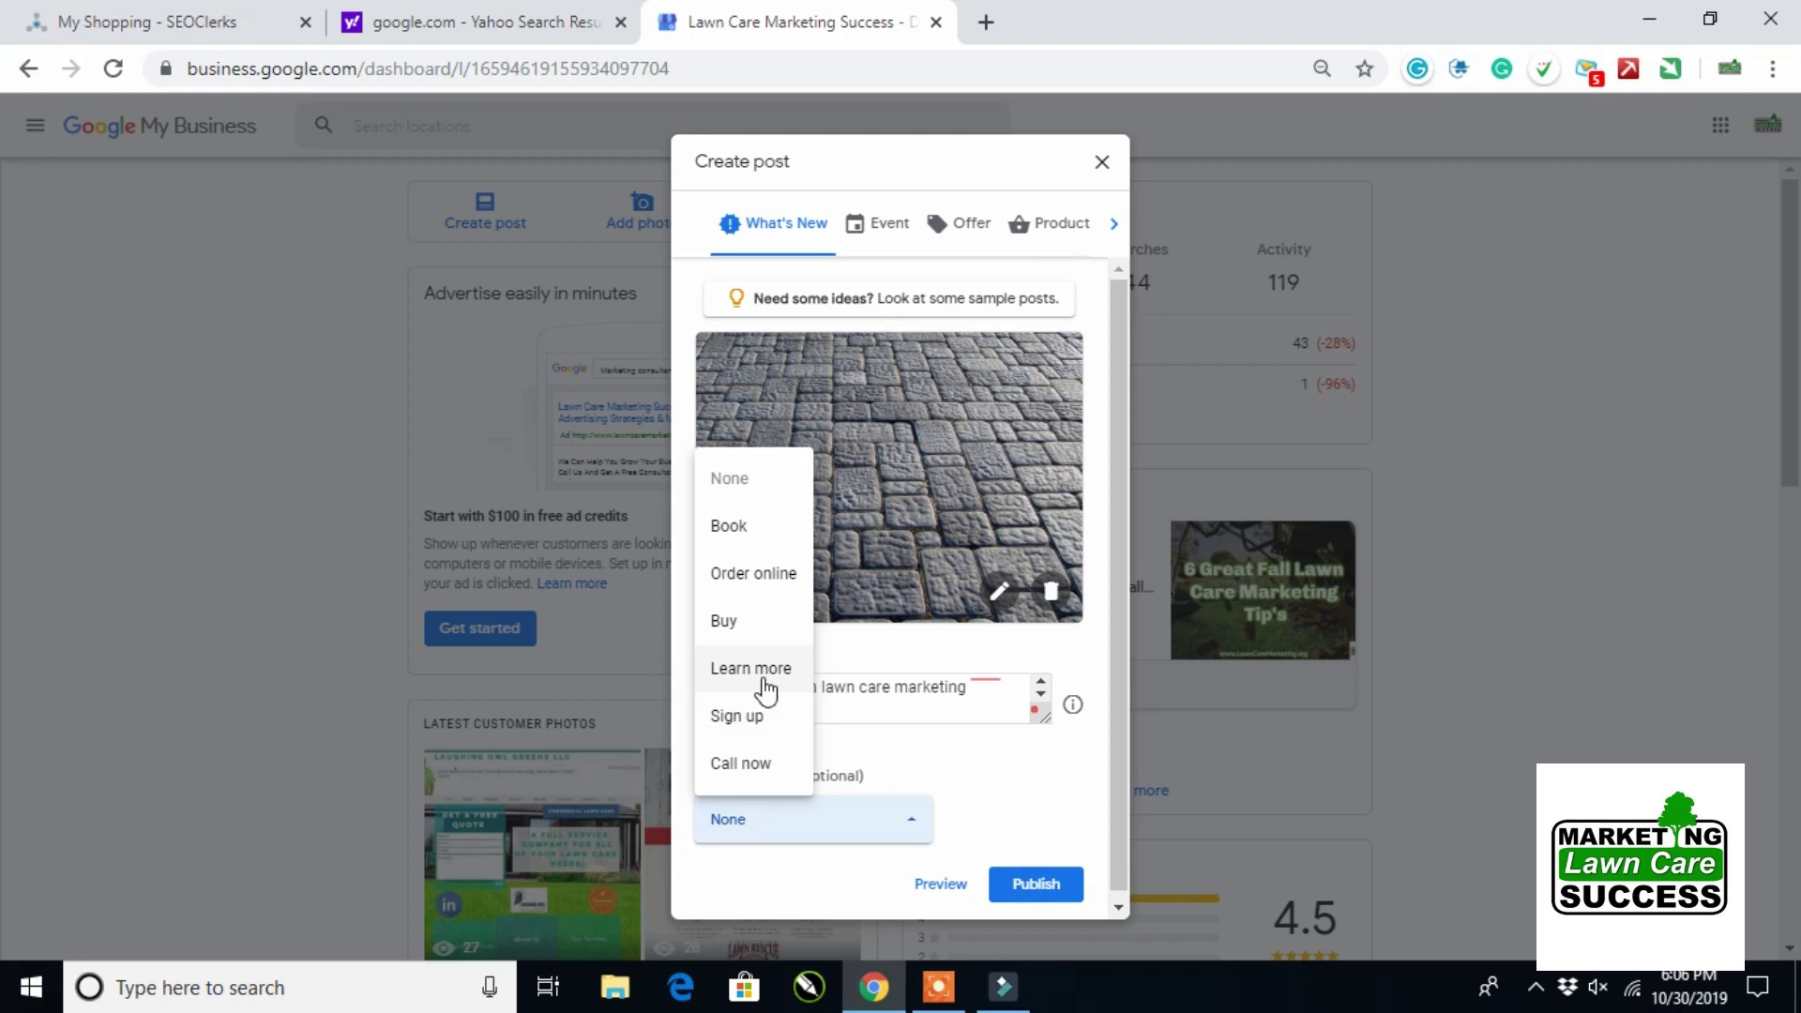
{"action": "left_click", "coordinate": [765, 689]}
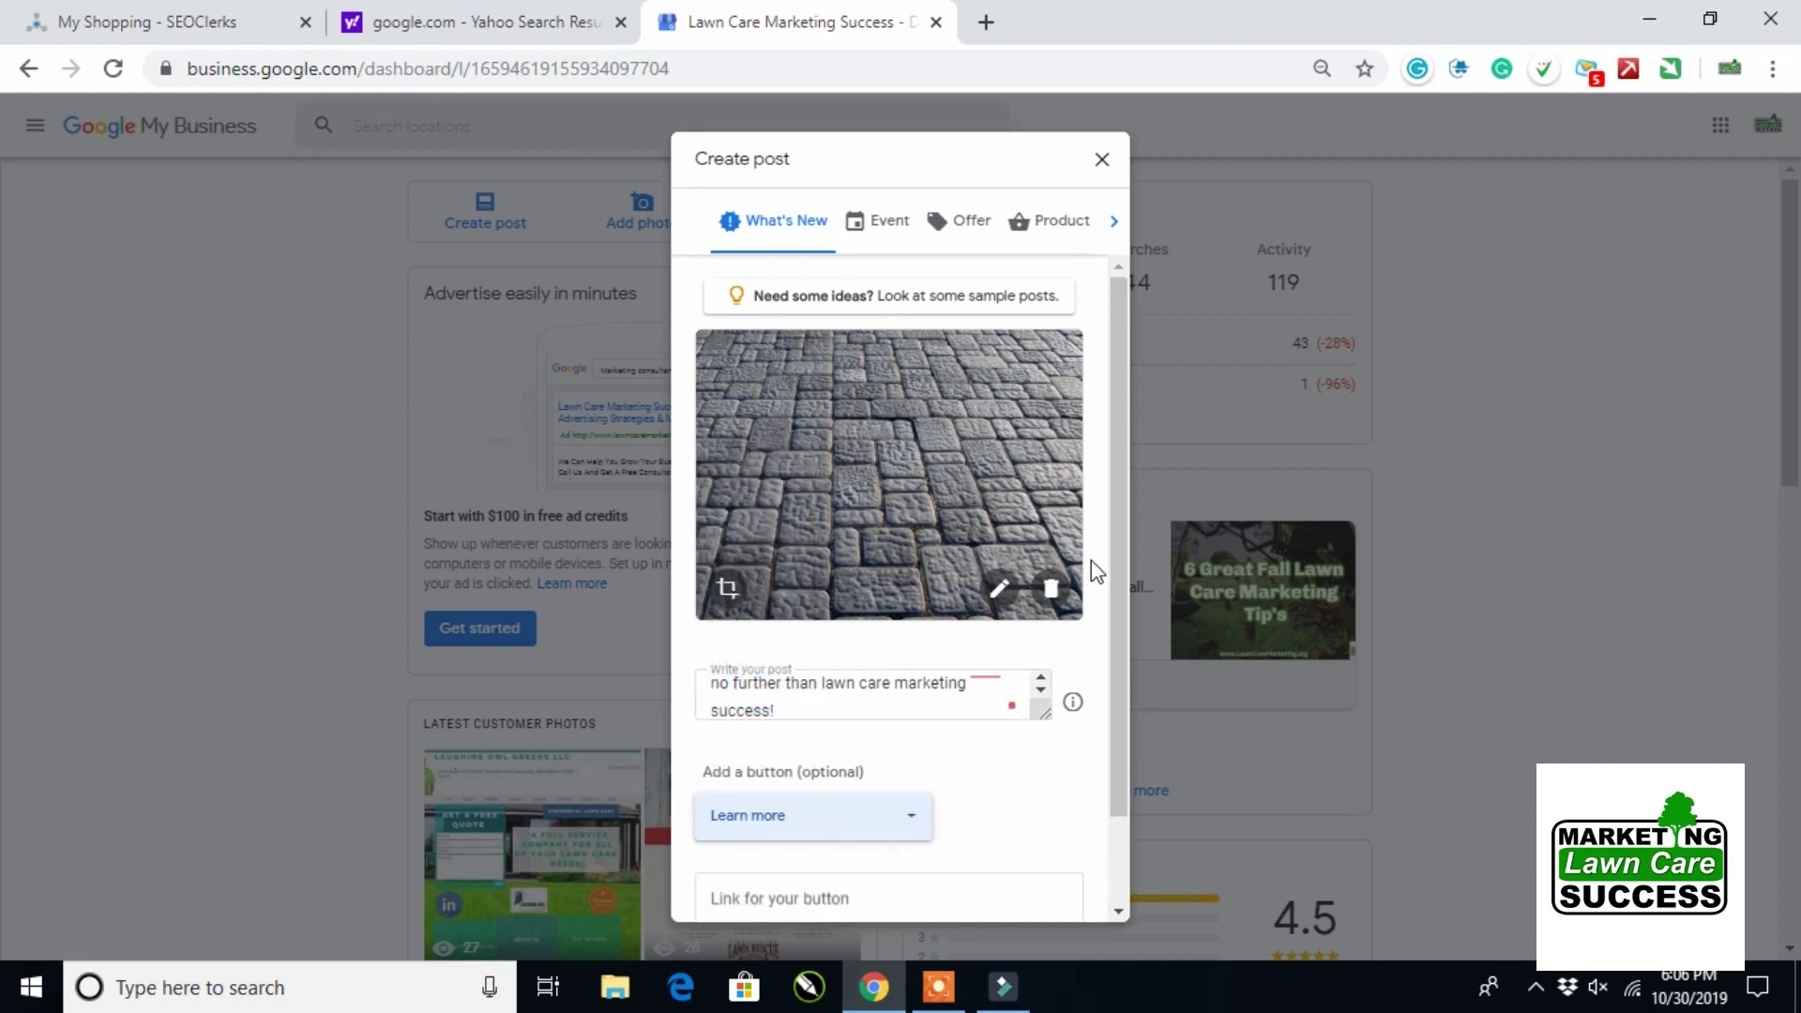
{"action": "left_click_drag", "start_coordinate": [1117, 543], "coordinate": [1115, 628]}
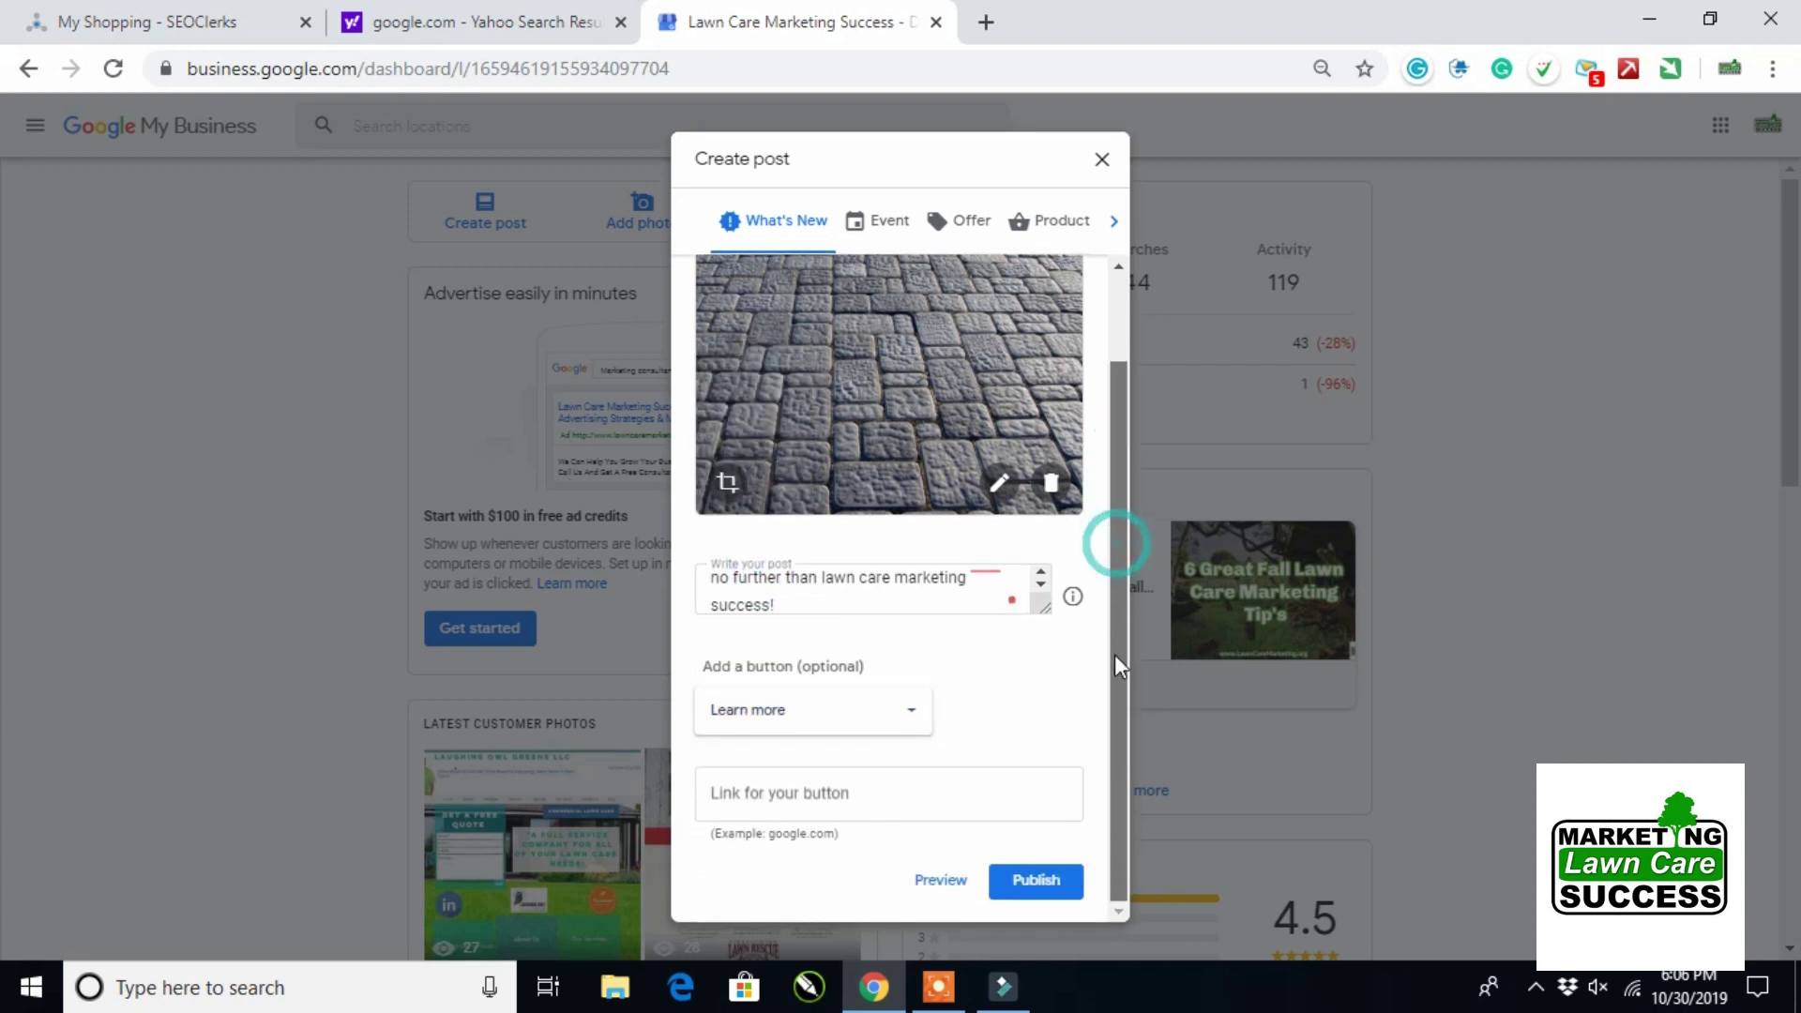
{"action": "left_click", "coordinate": [904, 786]}
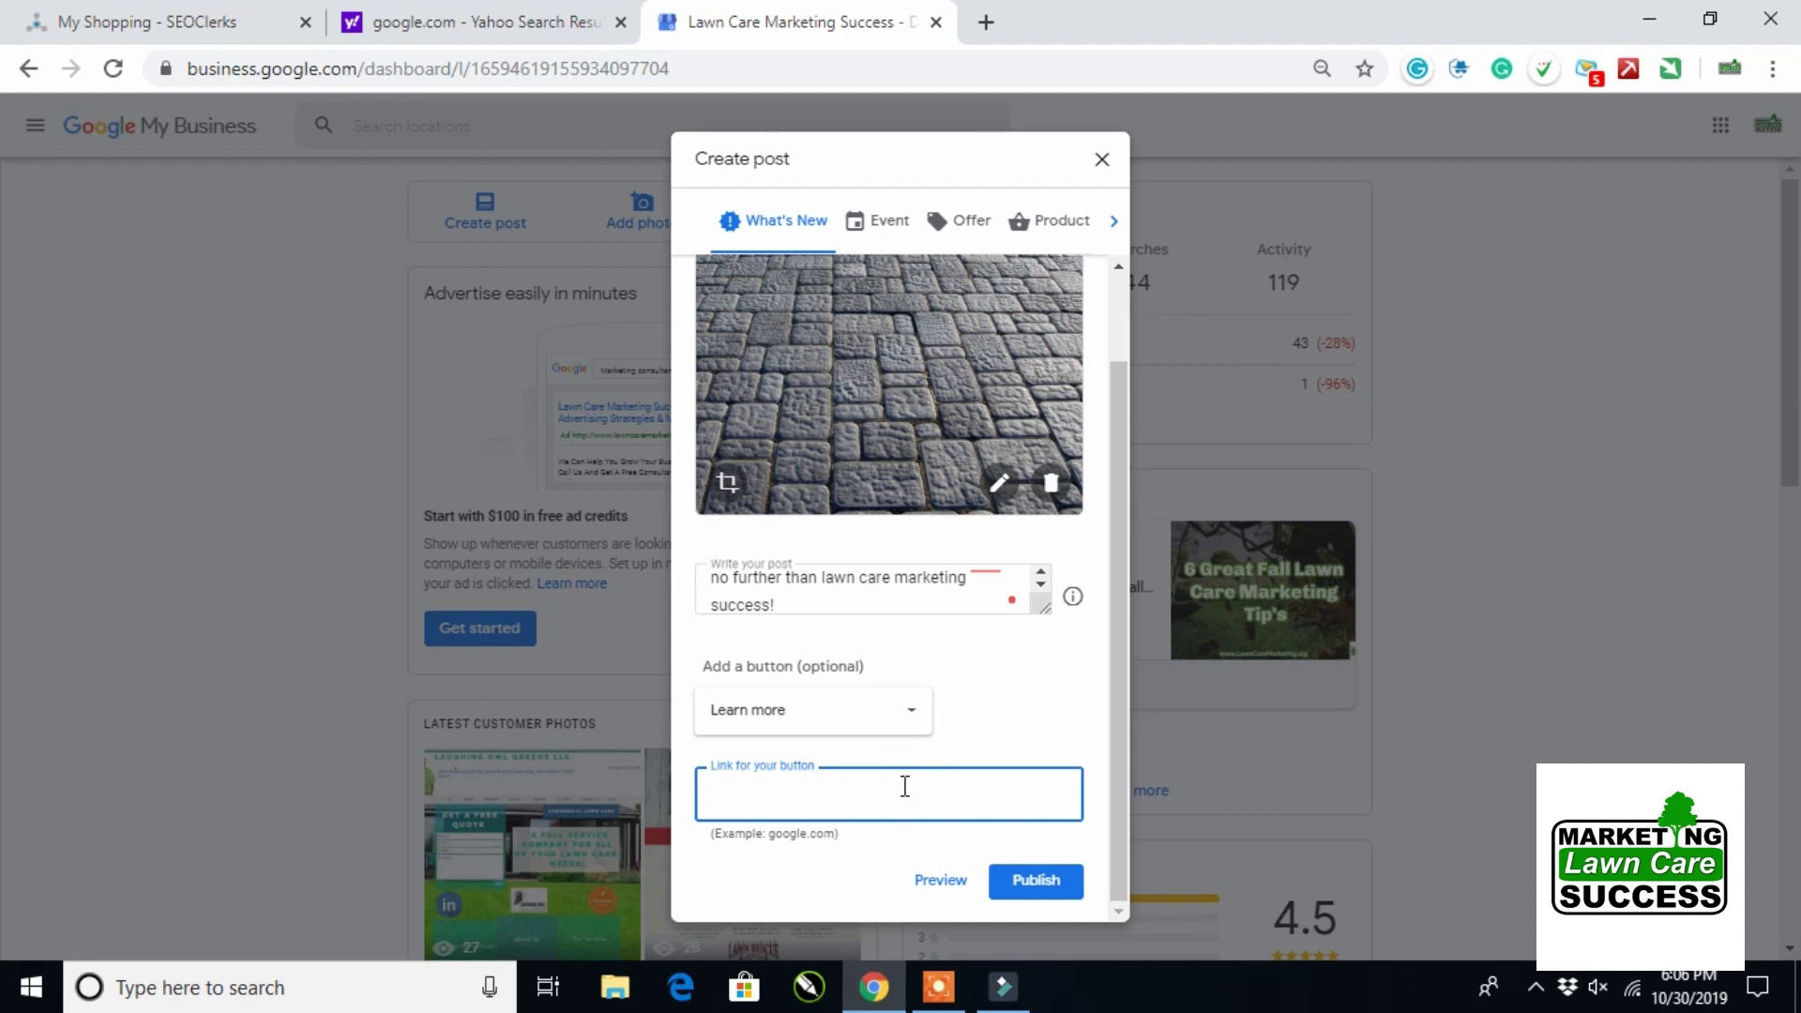
{"action": "type", "text": "http://www.lawncaremarketing"}
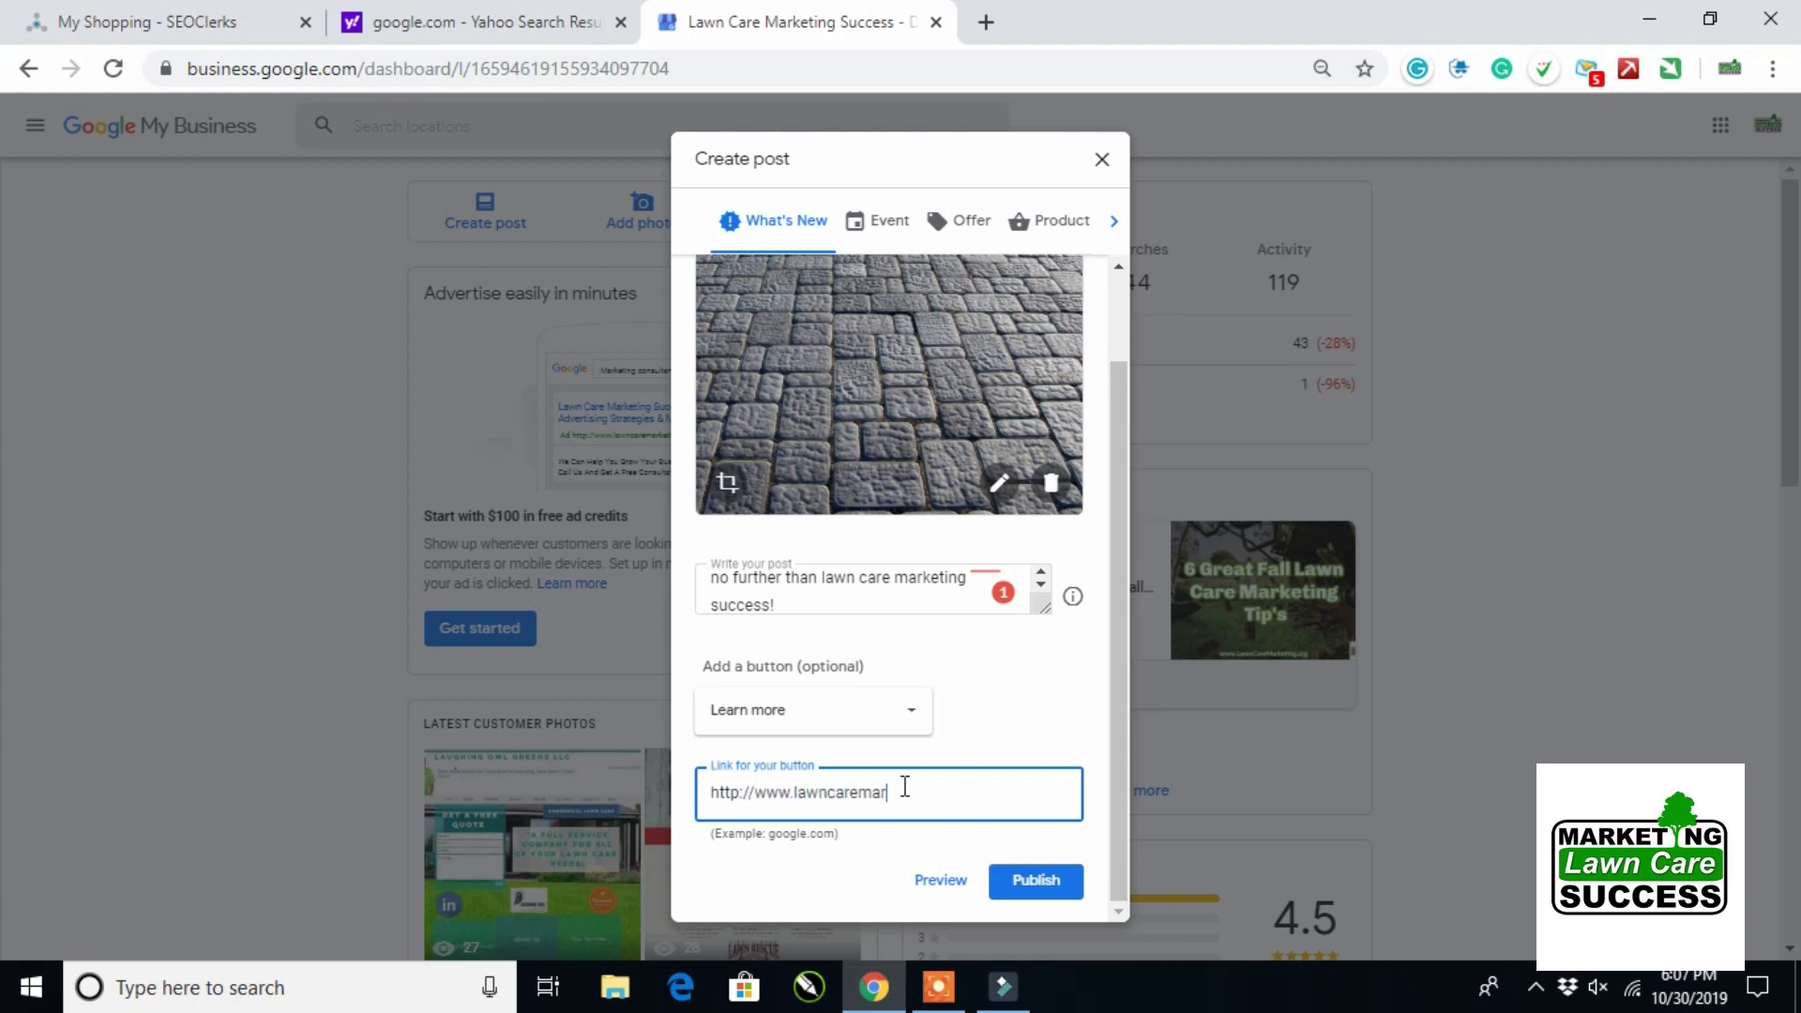
{"action": "type", "text": ".org"}
{"action": "left_click", "coordinate": [1013, 875]}
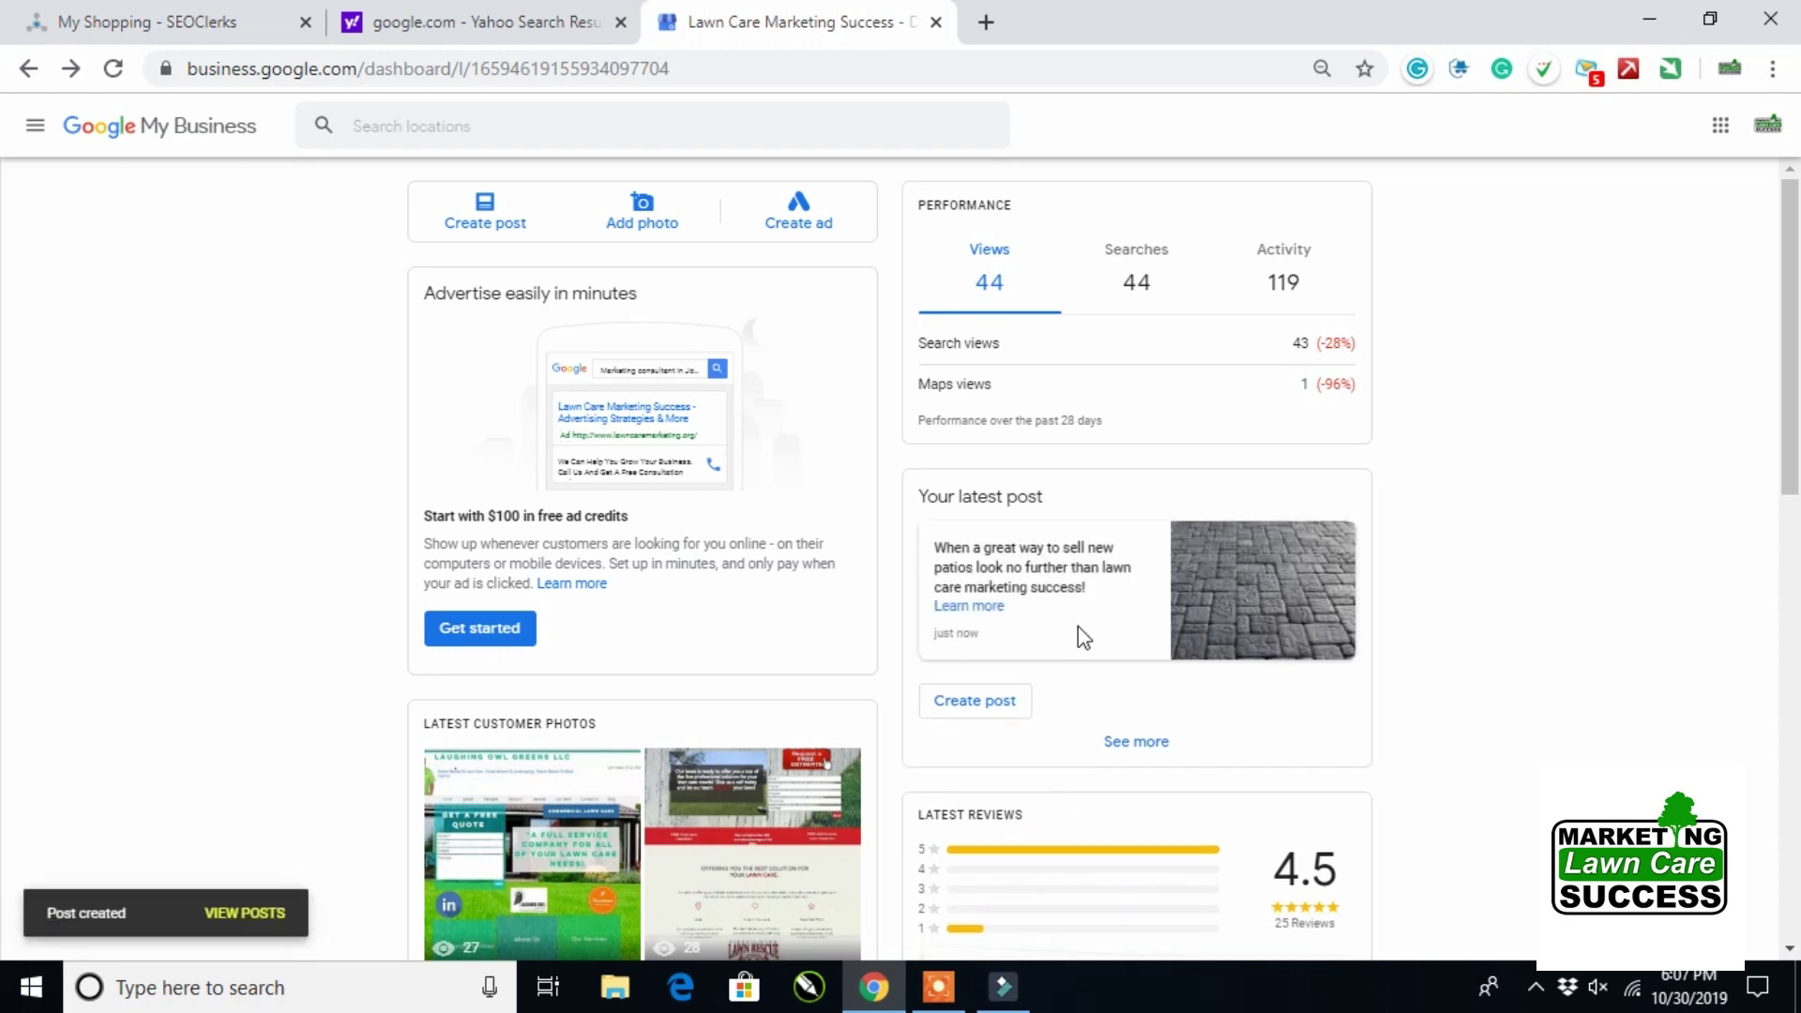
- Open the Posts page to see the newly published post among earlier ones
{"action": "left_click", "coordinate": [1125, 743]}
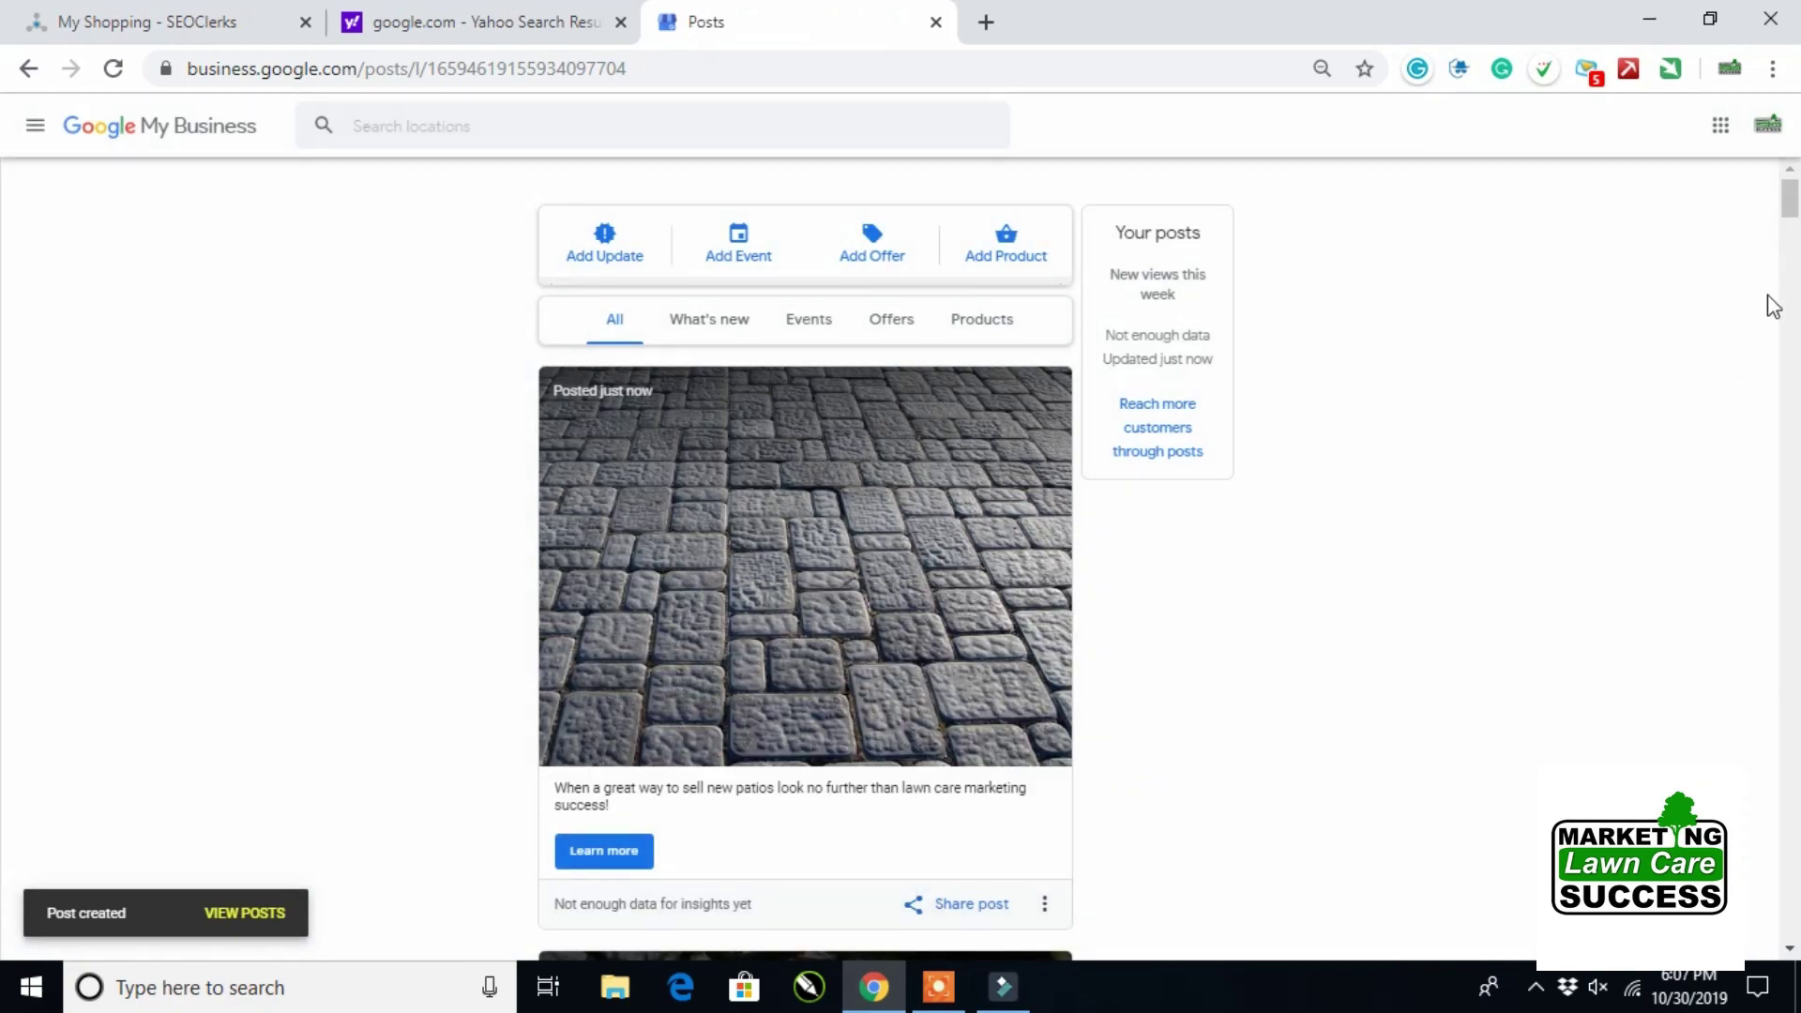
{"action": "left_click_drag", "start_coordinate": [1790, 201], "coordinate": [1656, 47]}
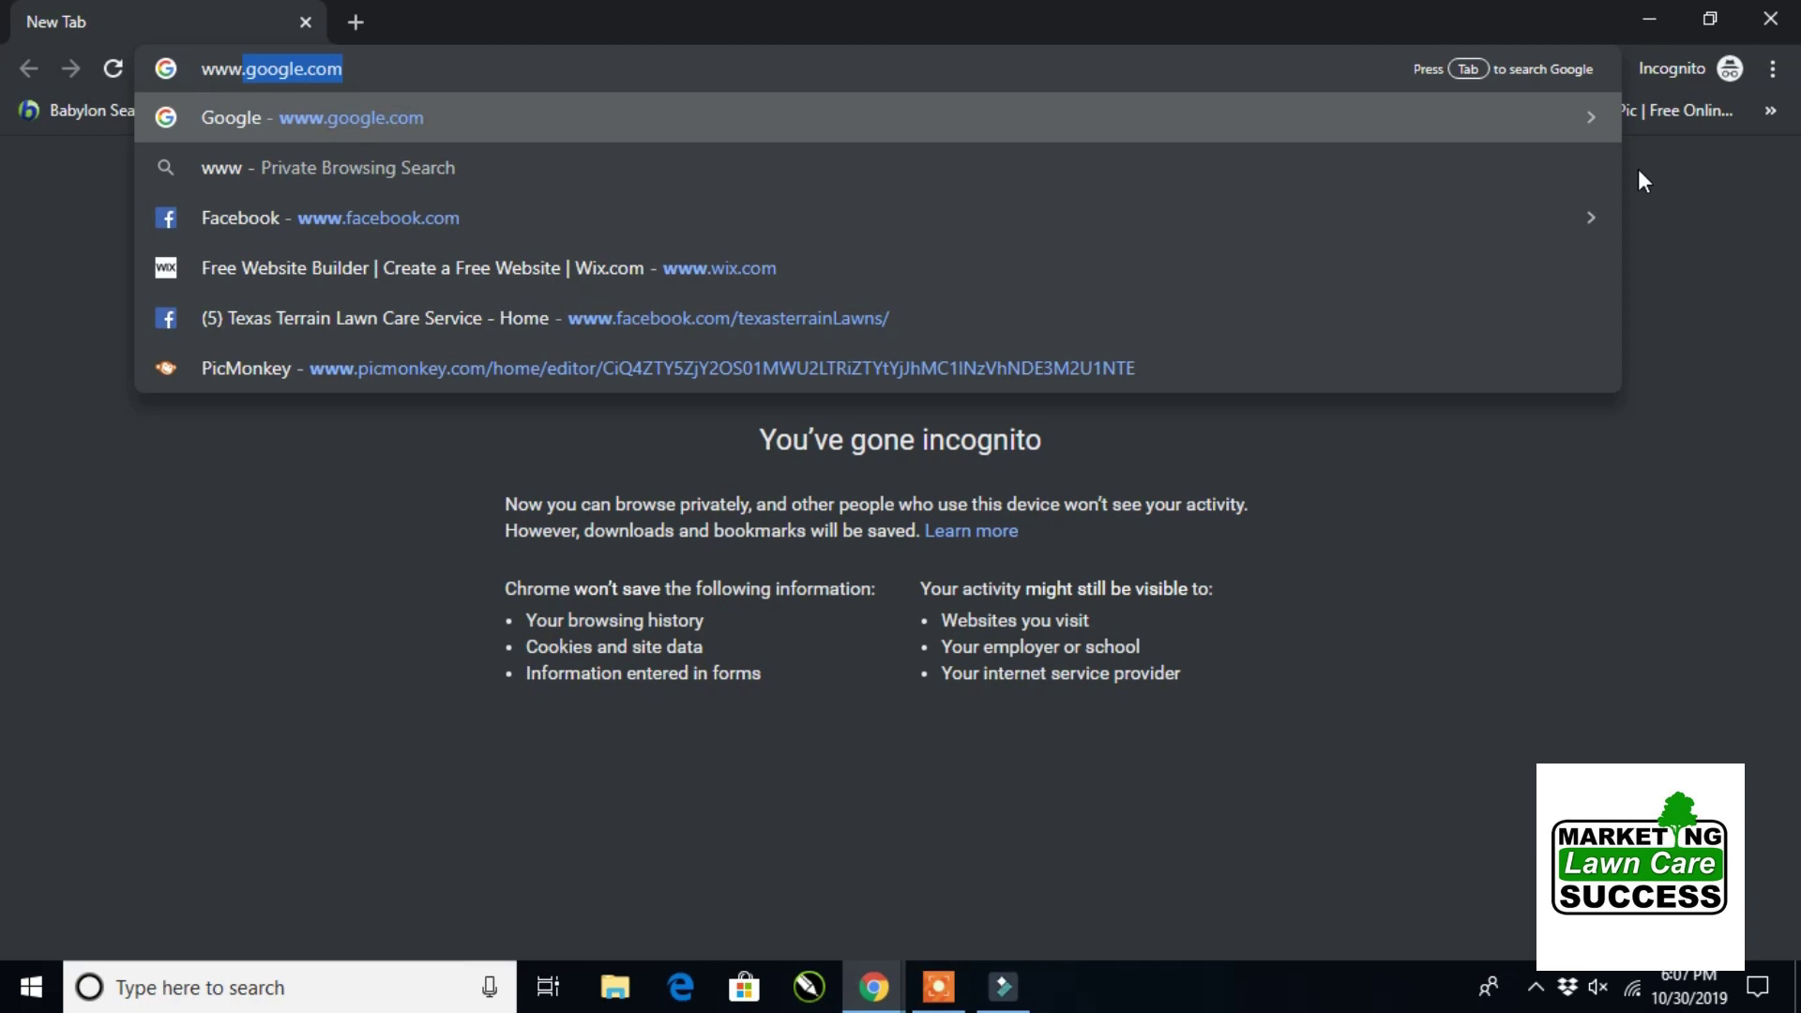
{"action": "key", "text": "Return"}
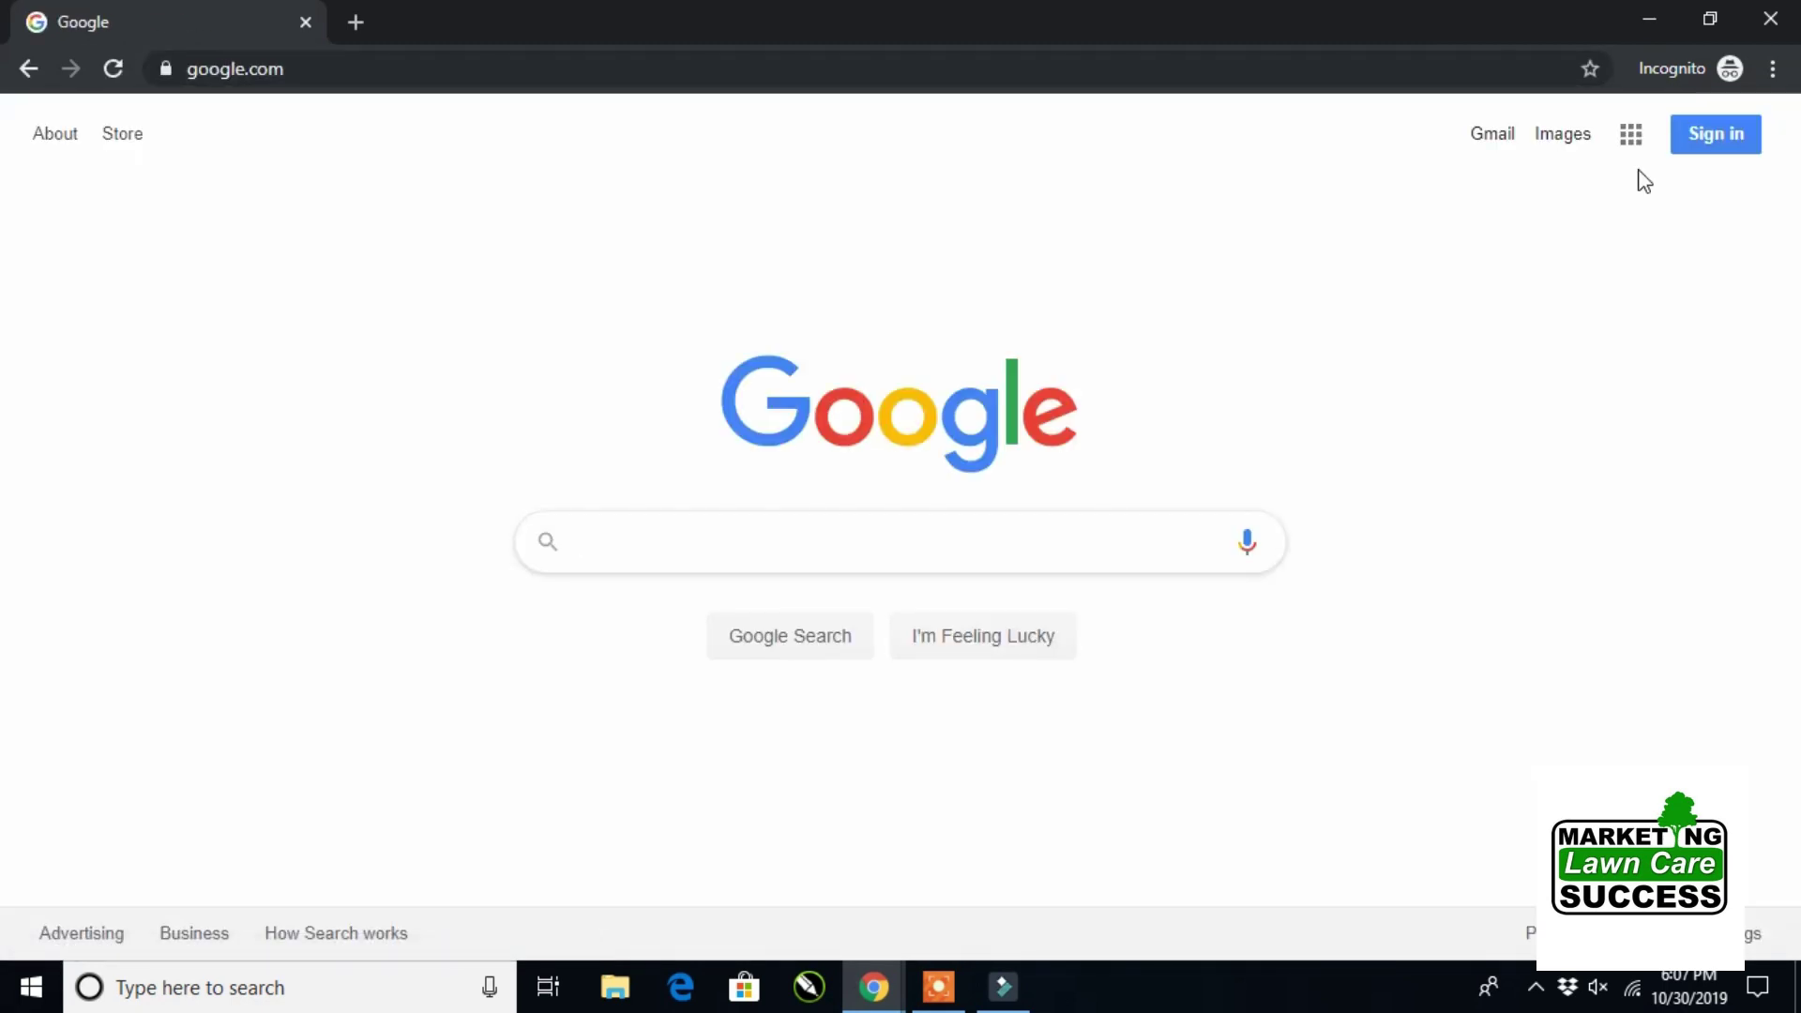
{"action": "type", "text": "how to"}
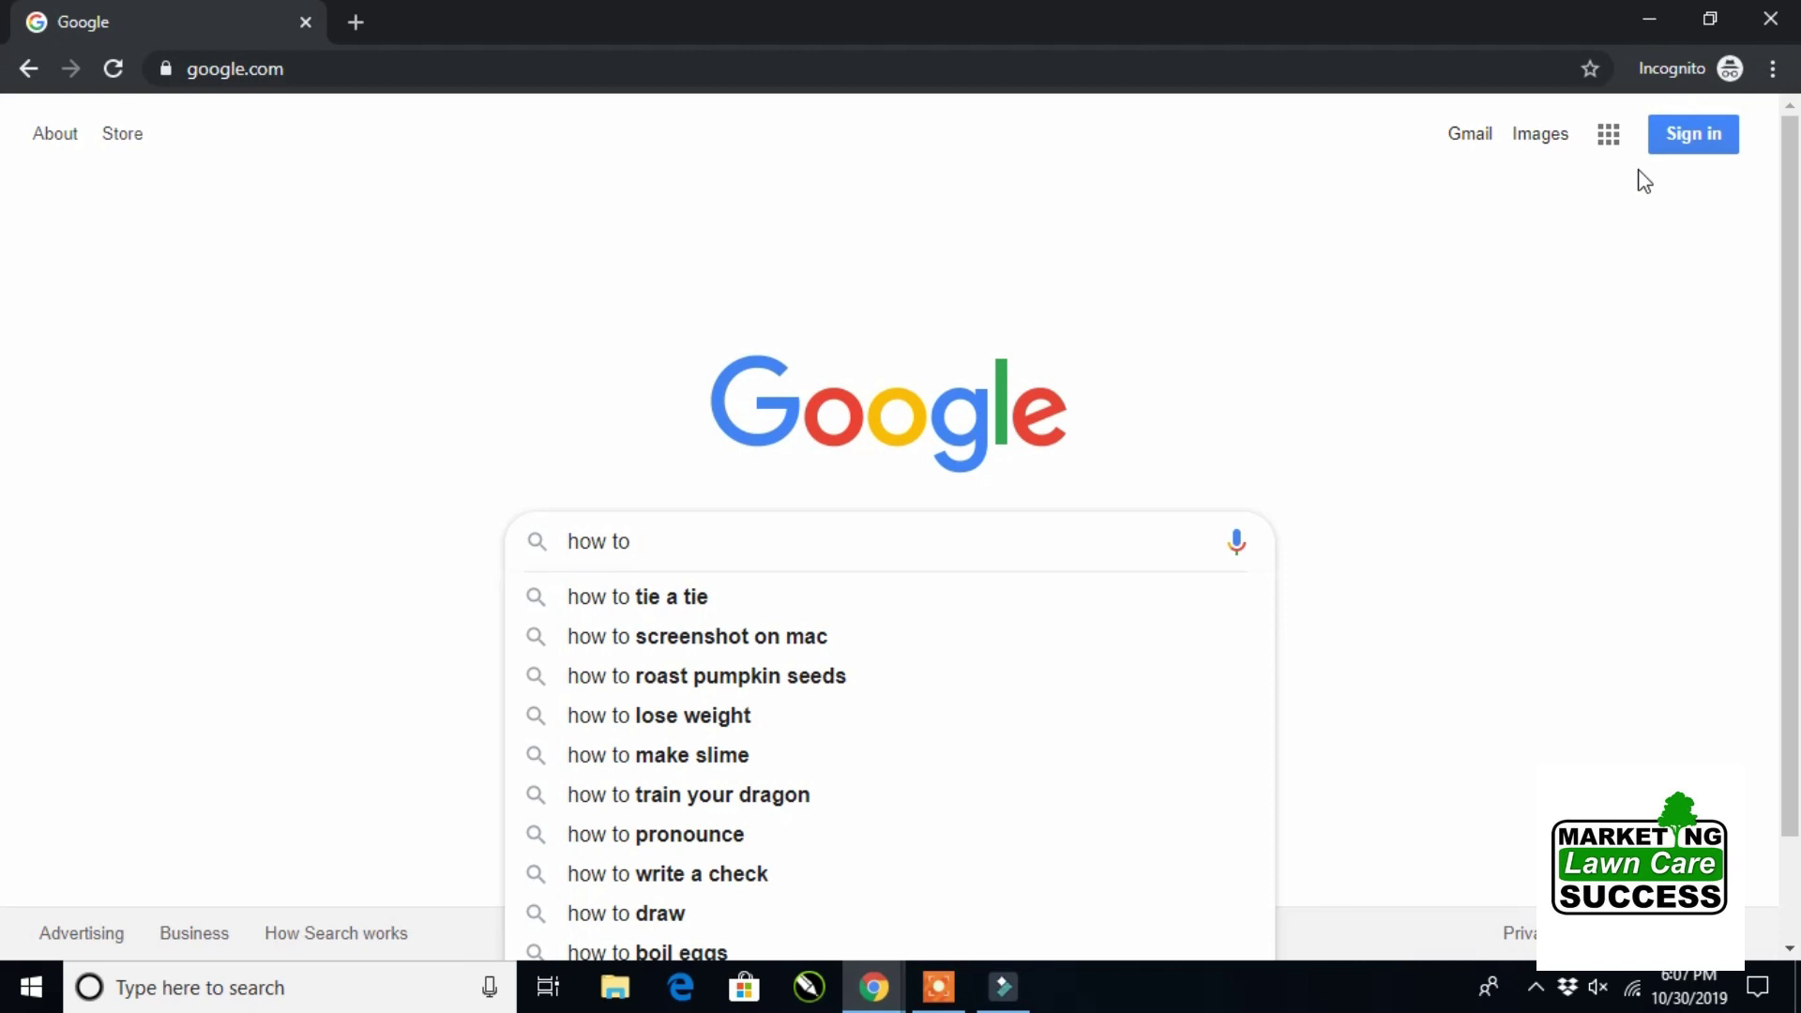
{"action": "type", "text": "build m"}
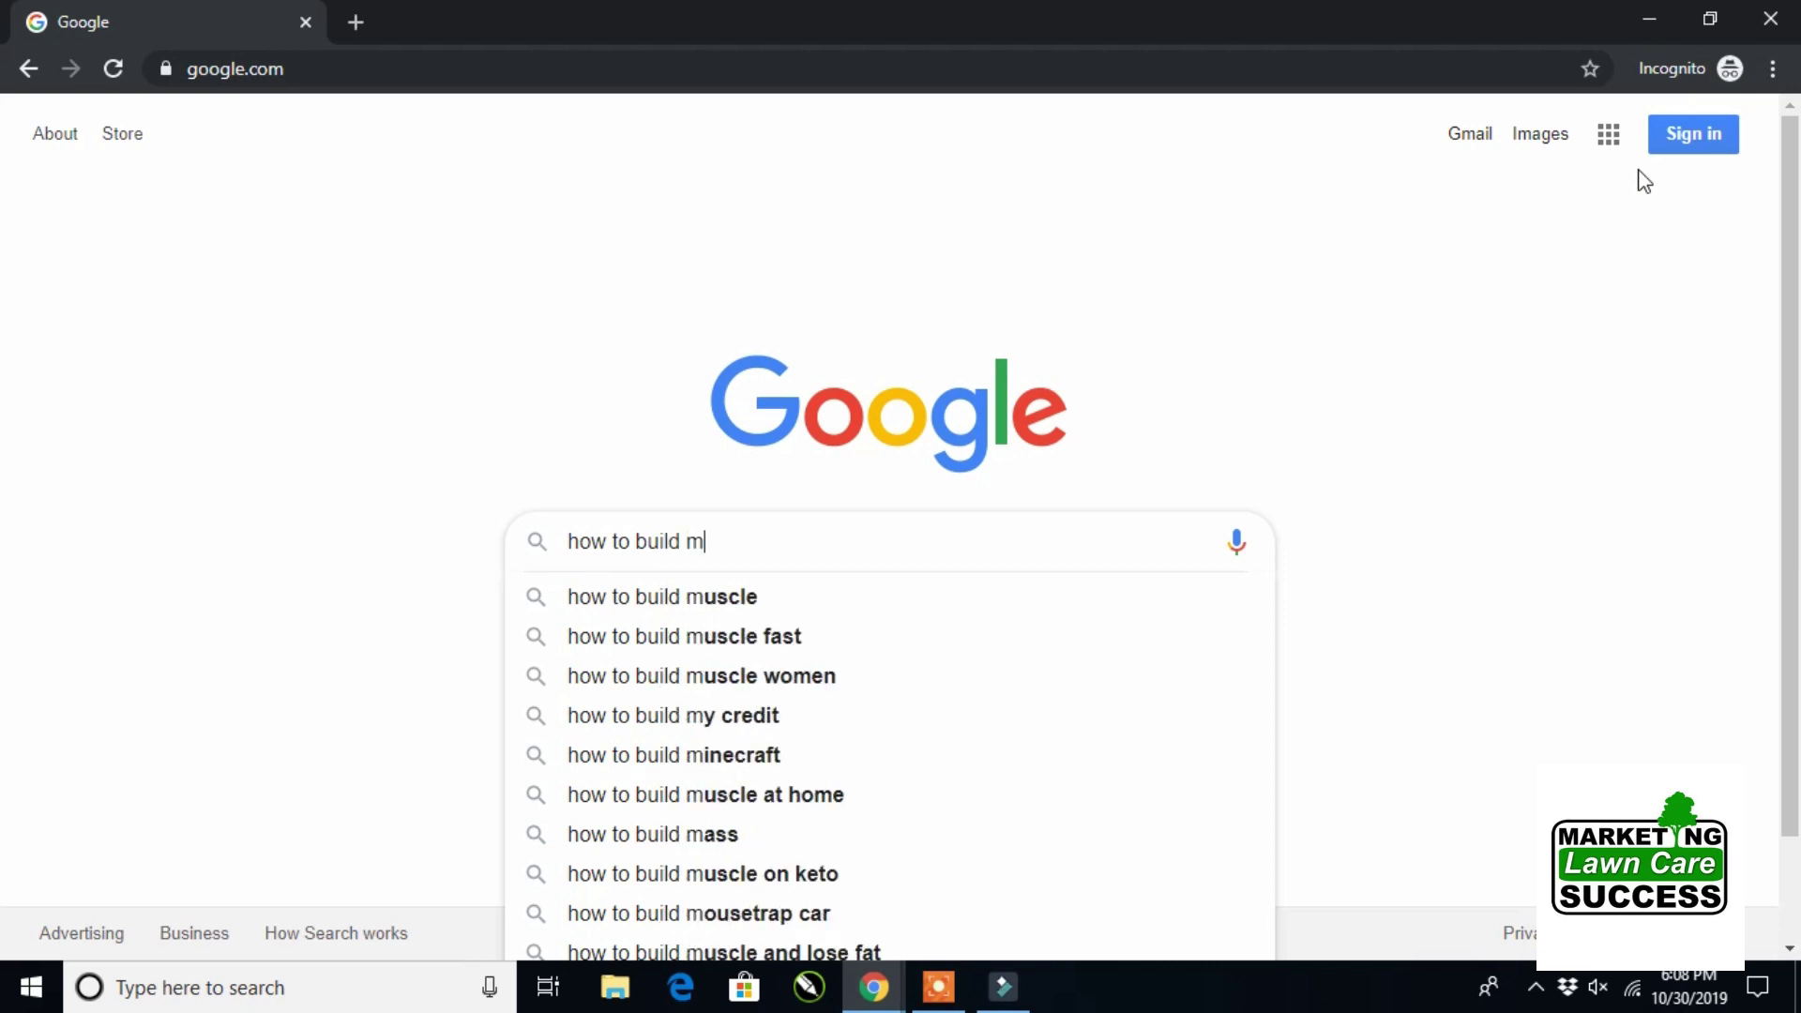
{"action": "type", "text": "osquito"}
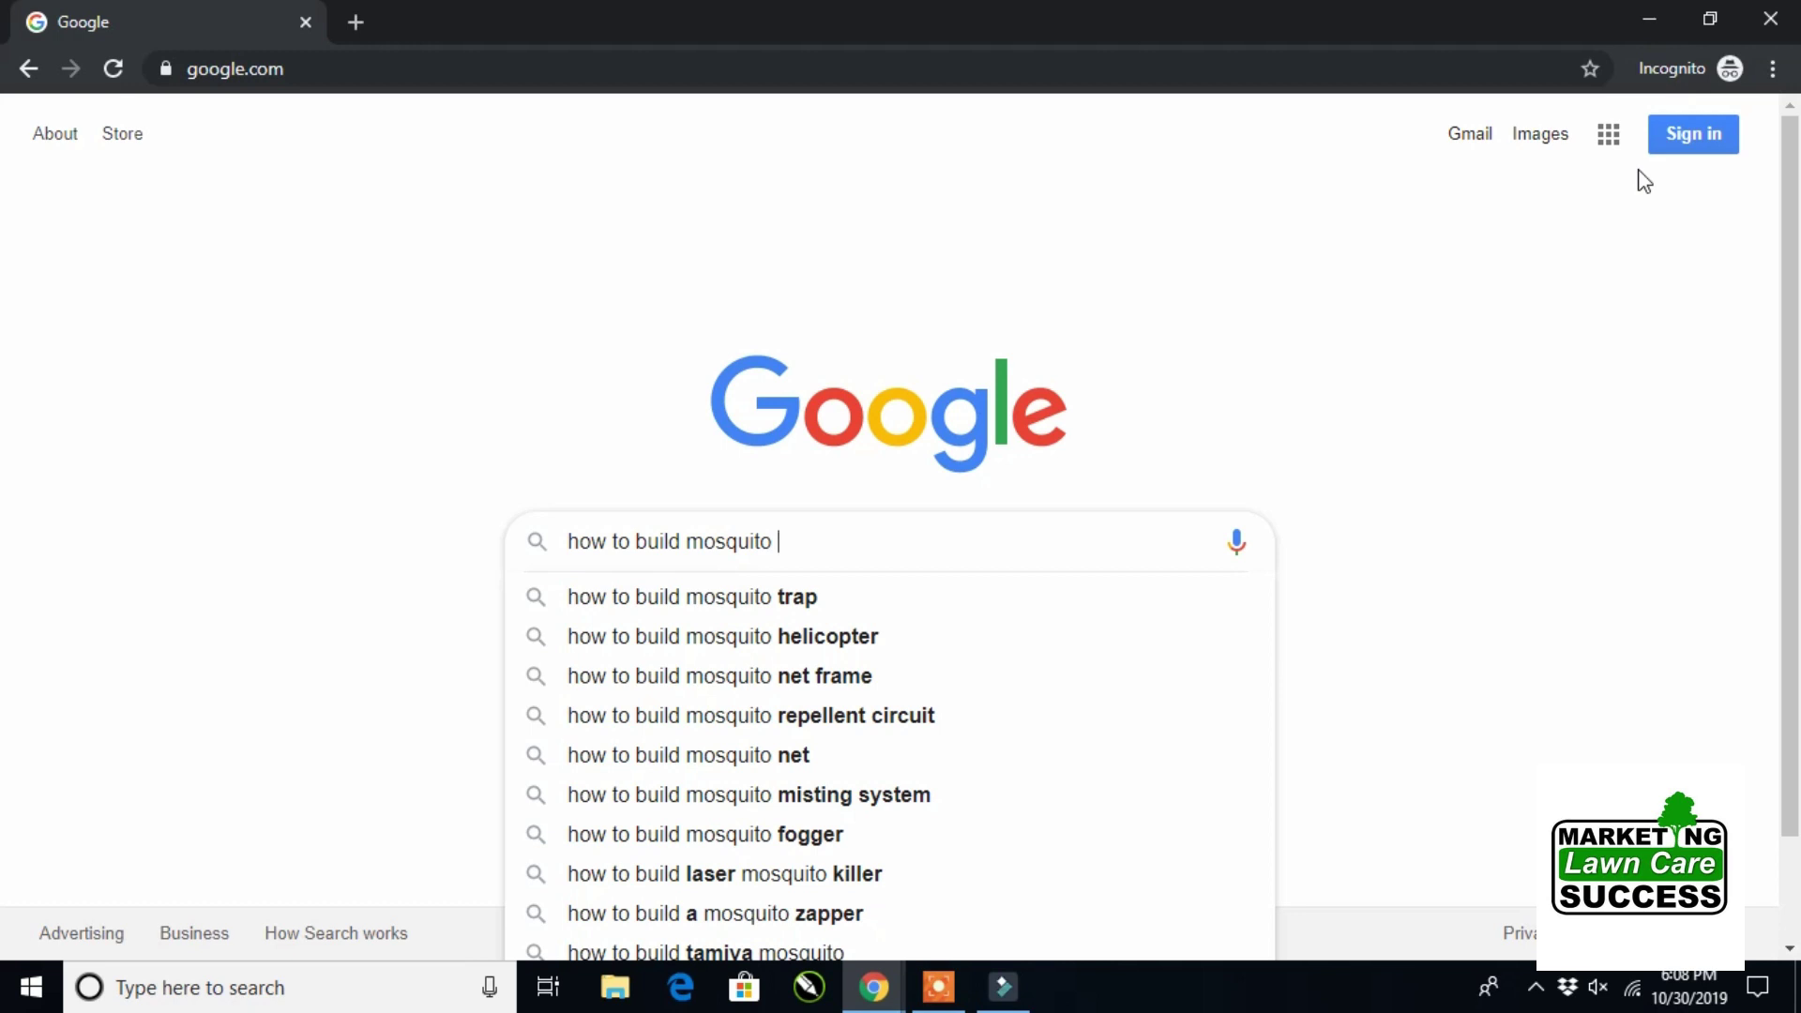
{"action": "type", "text": "control "}
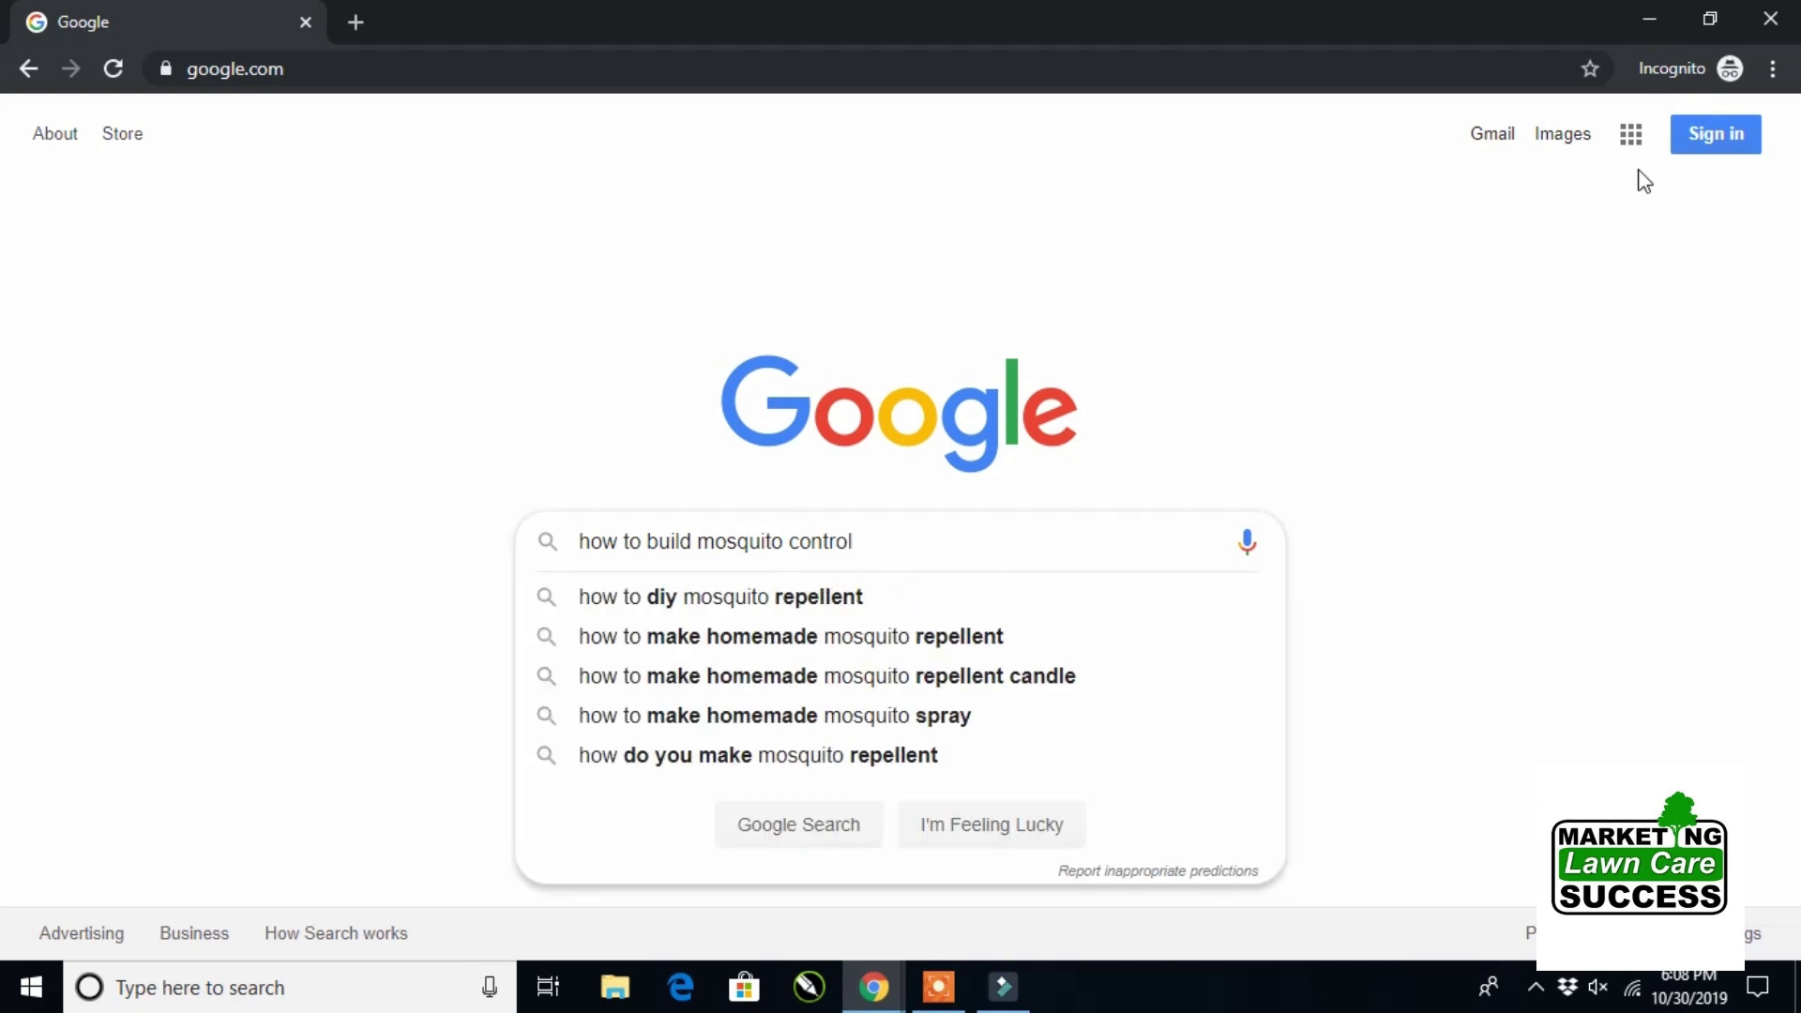
{"action": "type", "text": "busiess"}
{"action": "key", "text": "Return"}
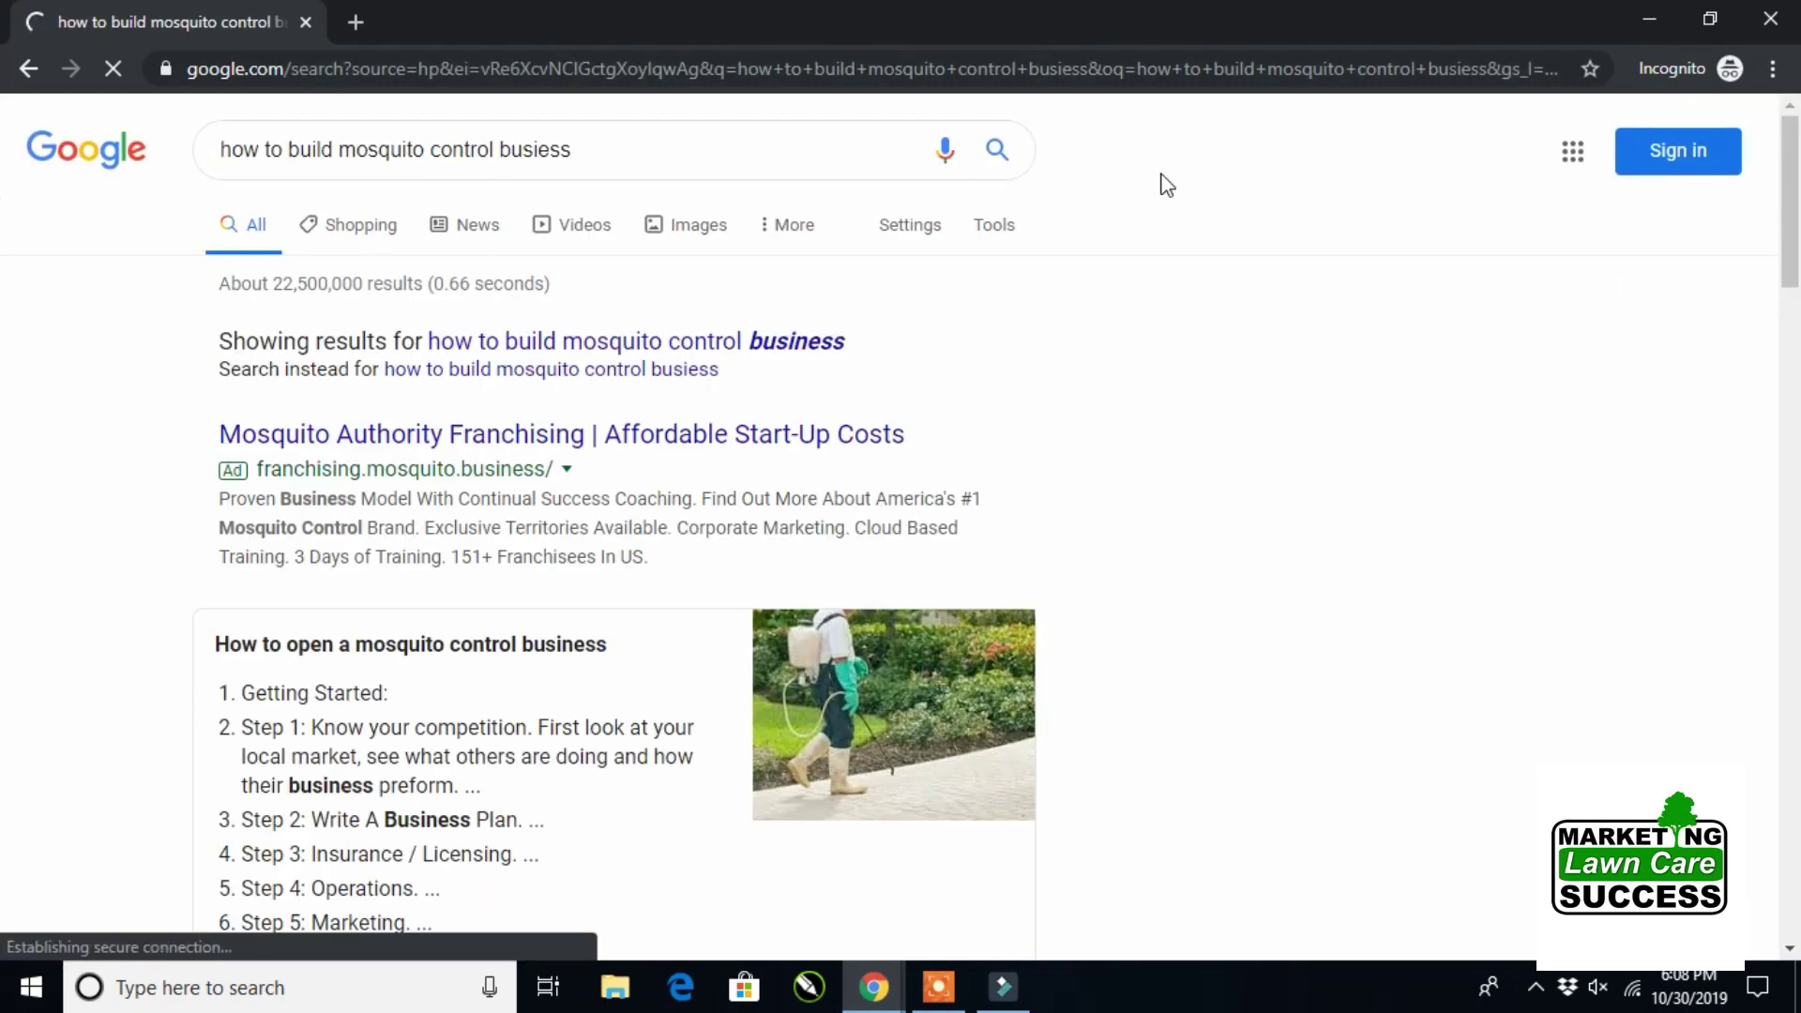
- Use the corrected 'business' spelling and open the lawncaremarketing.org 'How to open a mosquito control business' result
{"action": "left_click", "coordinate": [802, 344]}
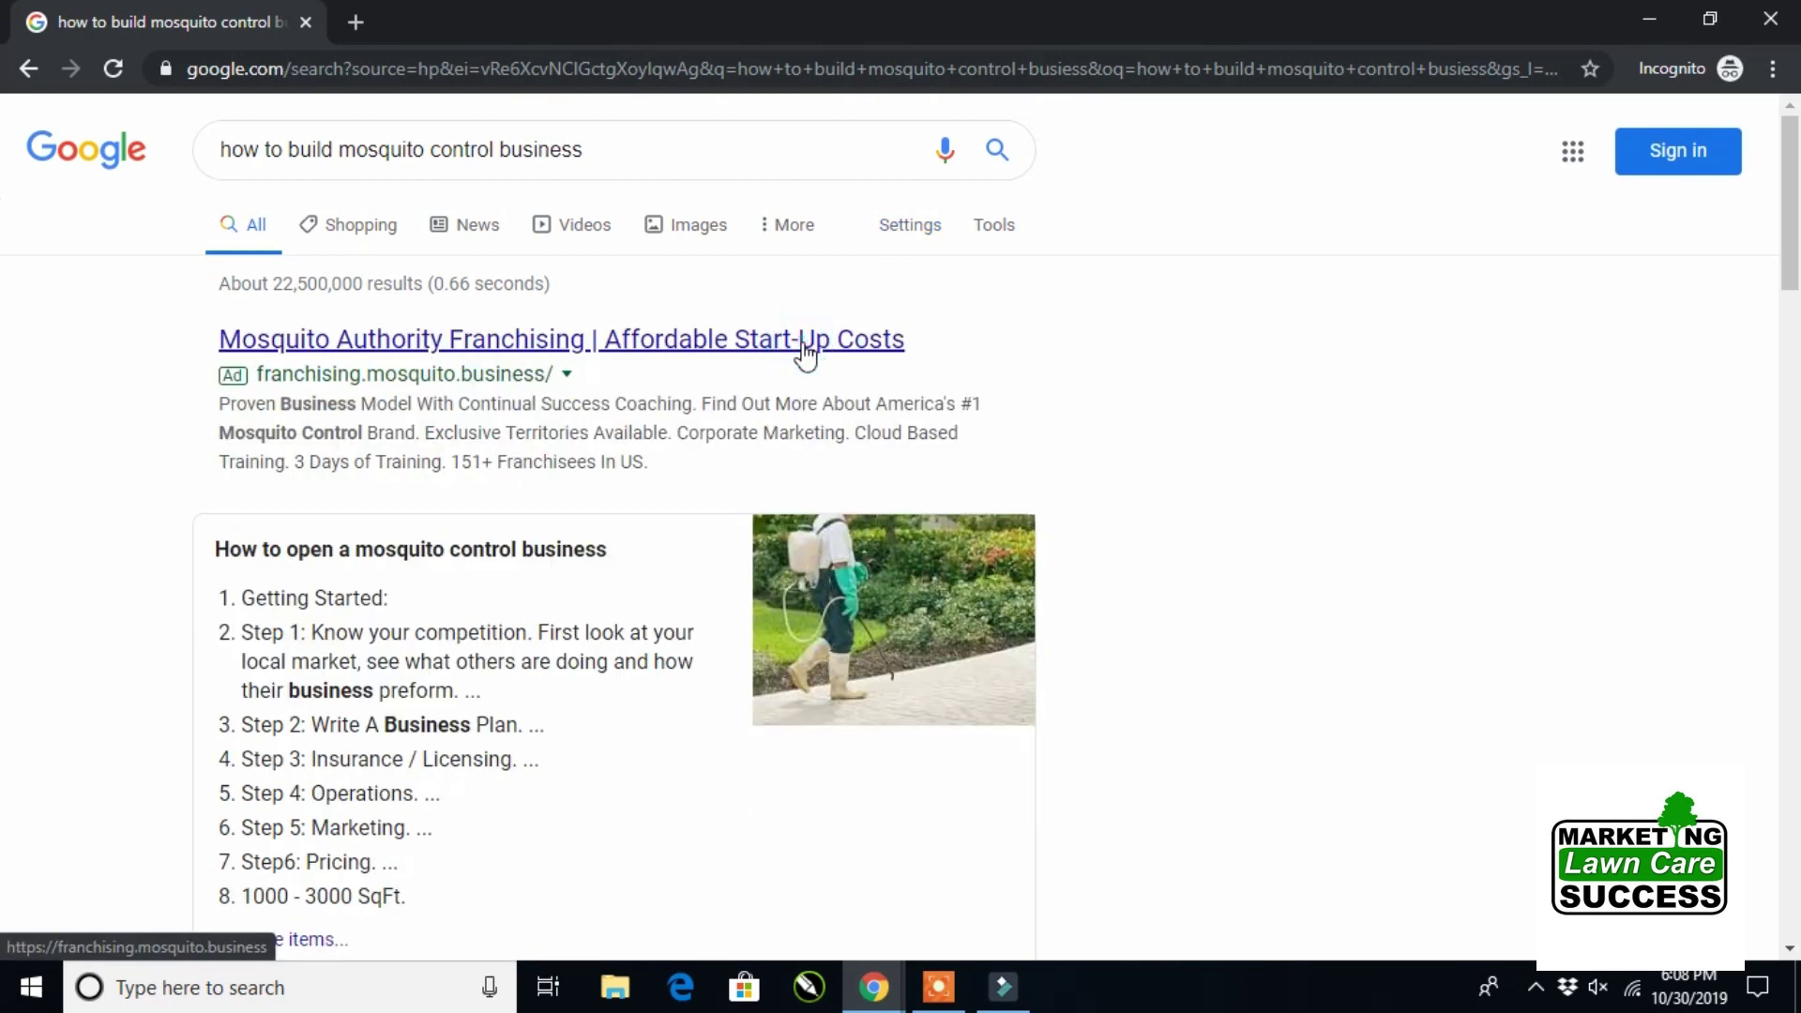
{"action": "left_click_drag", "start_coordinate": [1787, 188], "coordinate": [1772, 463]}
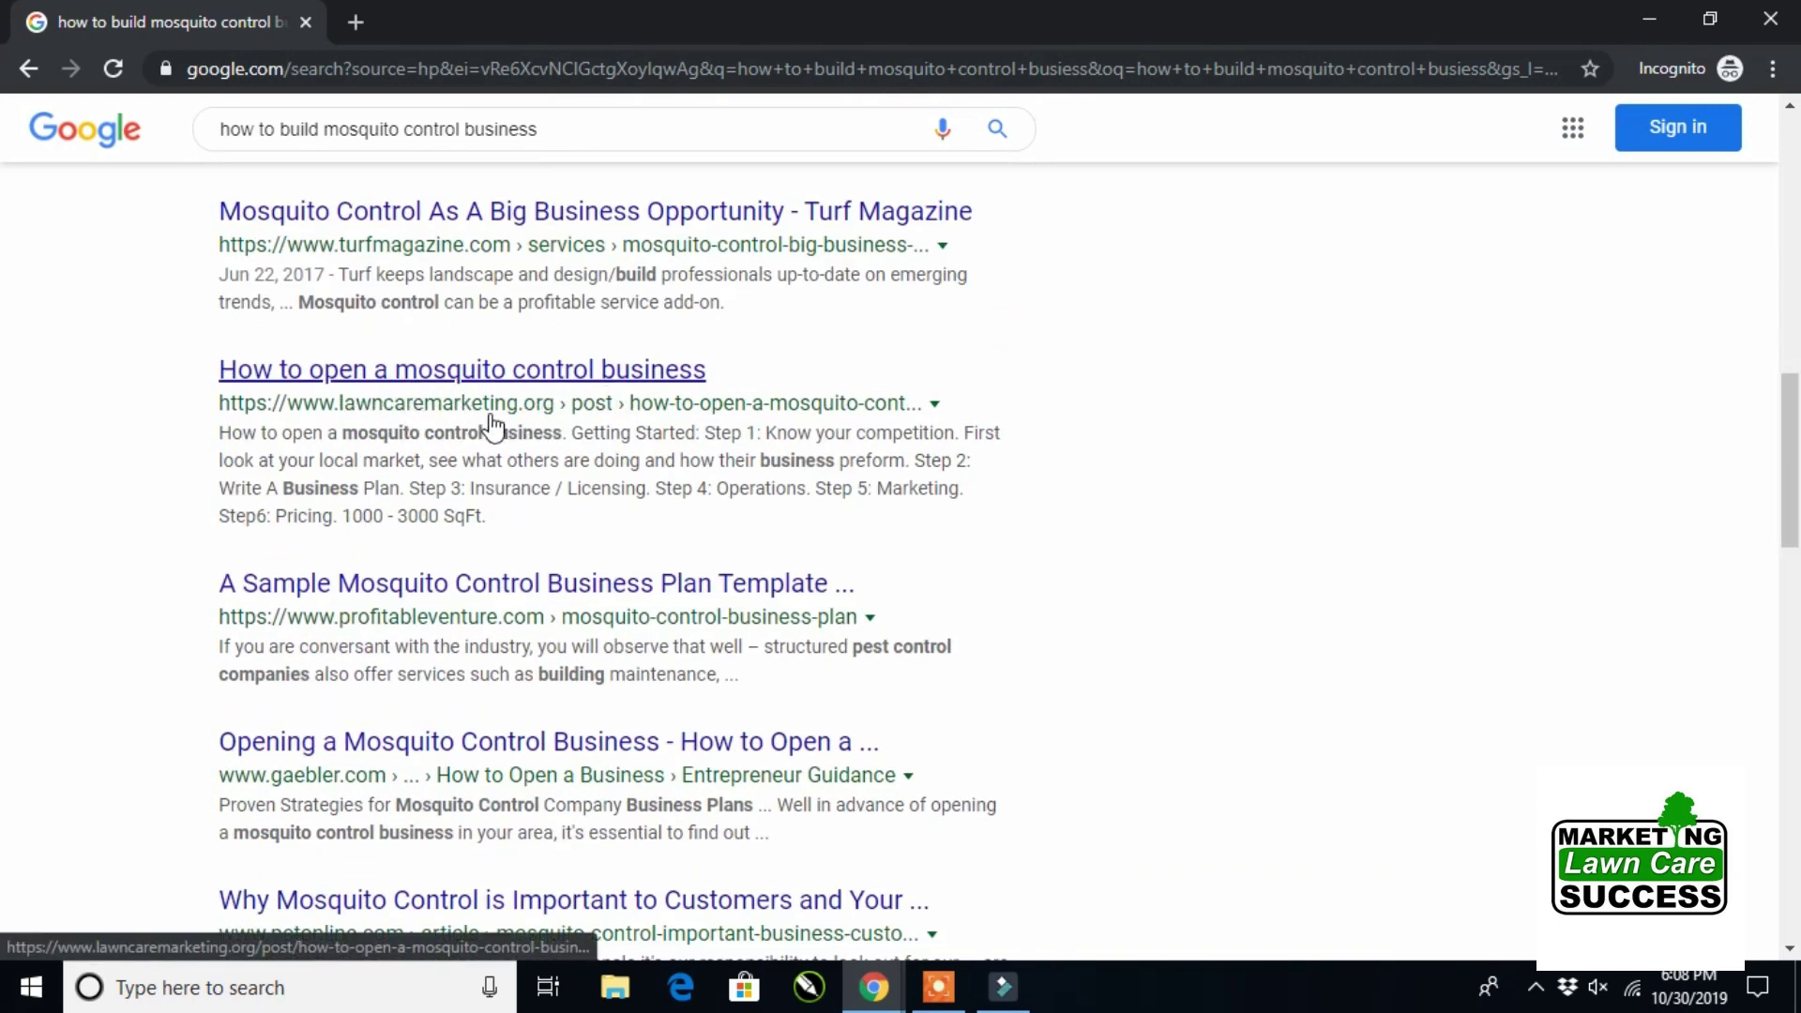
{"action": "left_click", "coordinate": [493, 373]}
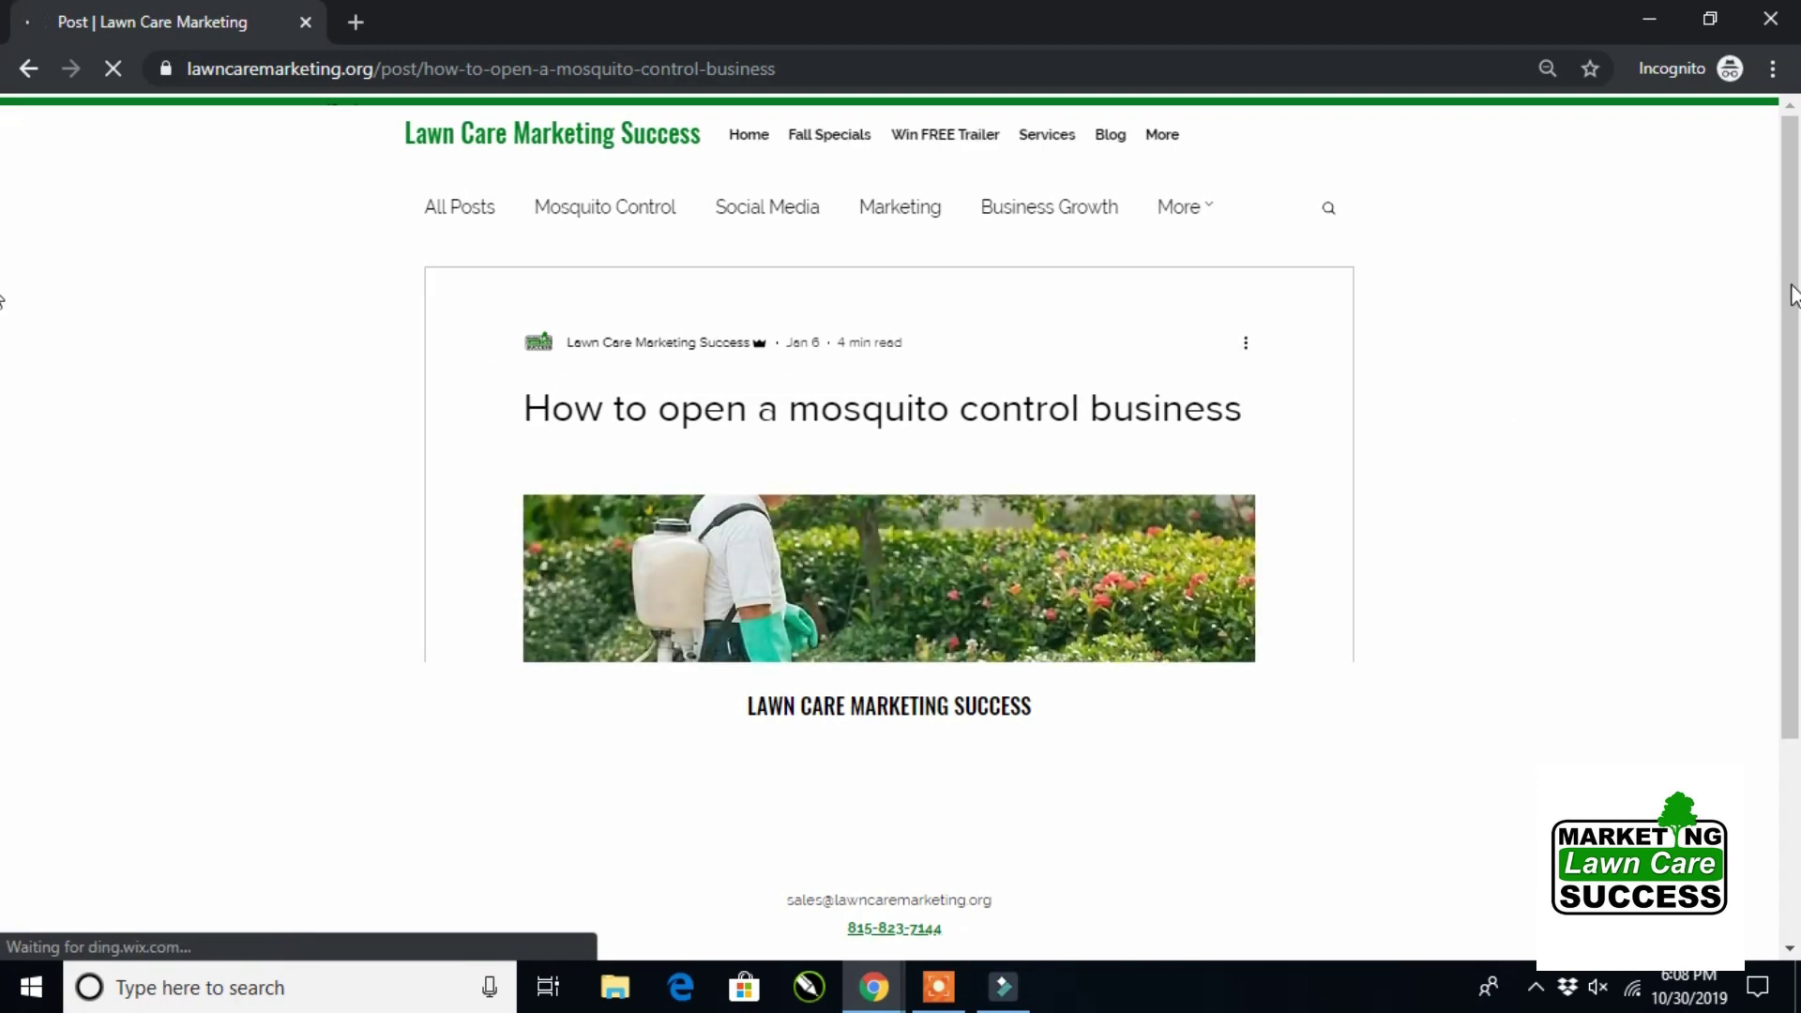
{"action": "scroll", "coordinate": [1793, 344], "scroll_direction": "down", "scroll_amount": 1}
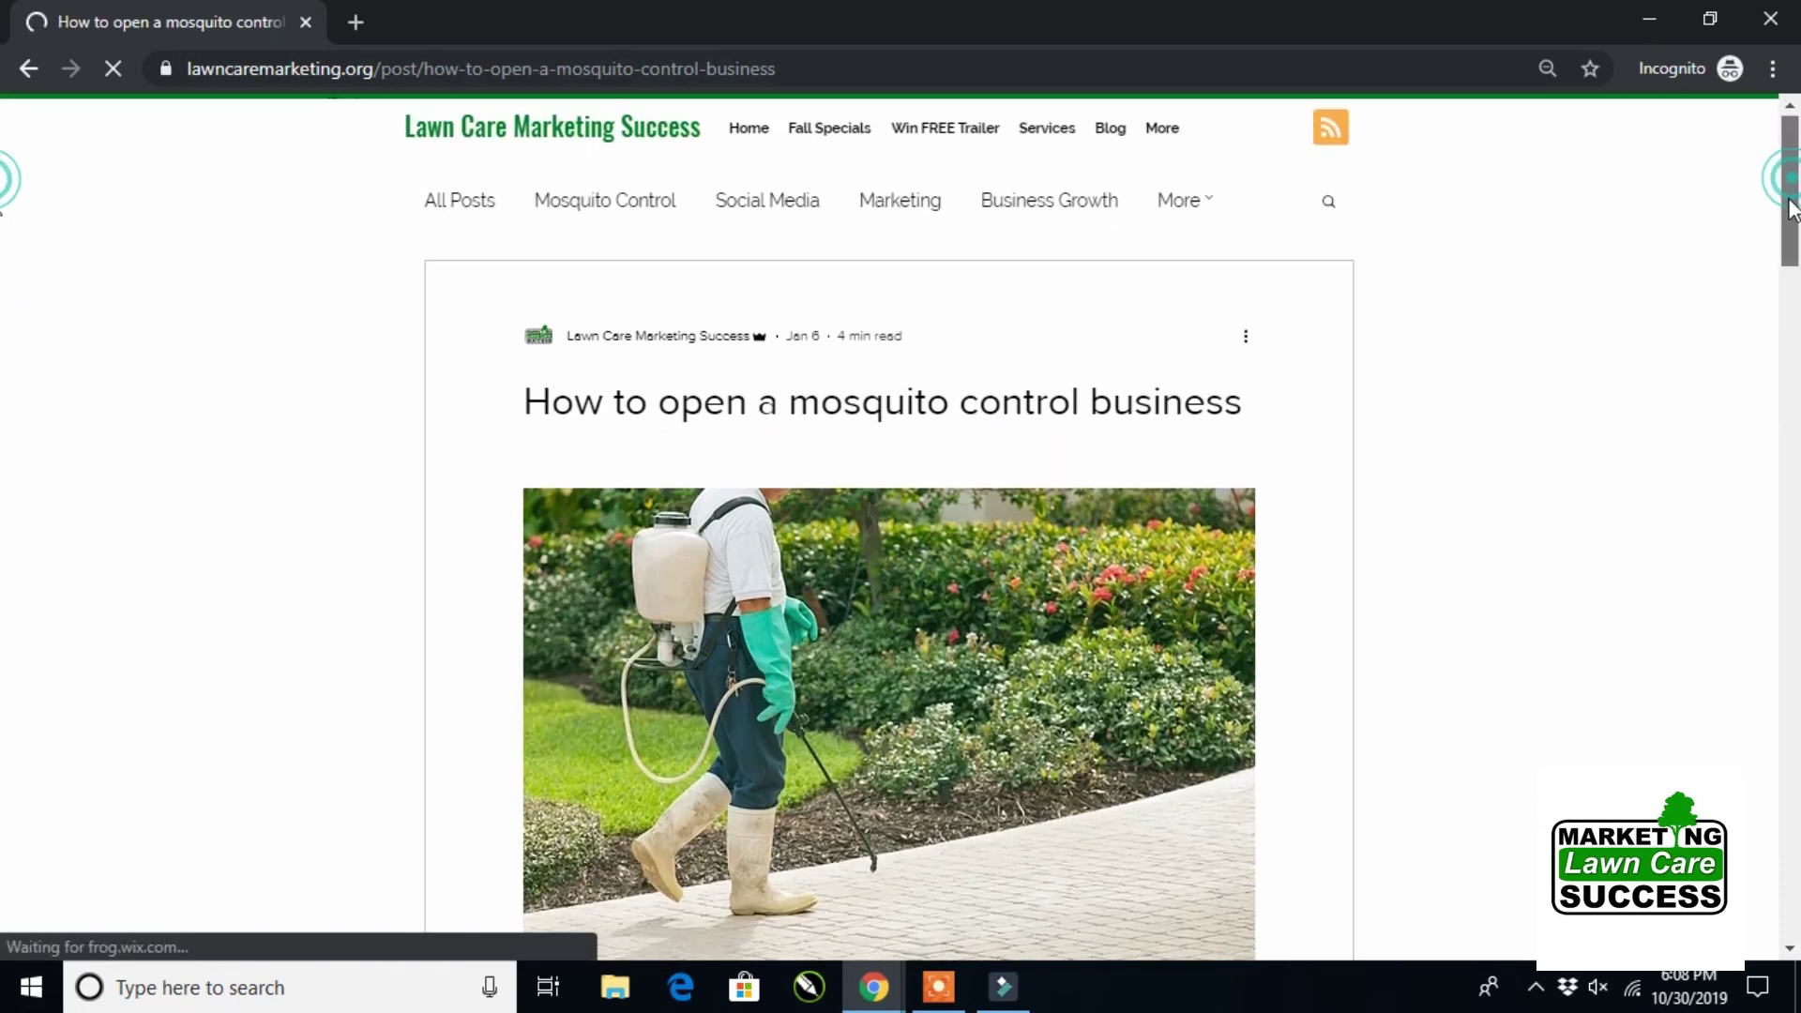
{"action": "mouse_move", "coordinate": [1792, 183]}
{"action": "left_mouse_down"}
{"action": "mouse_move", "coordinate": [1799, 896]}
{"action": "mouse_move", "coordinate": [1798, 422]}
{"action": "mouse_move", "coordinate": [1776, 157]}
{"action": "left_mouse_up"}
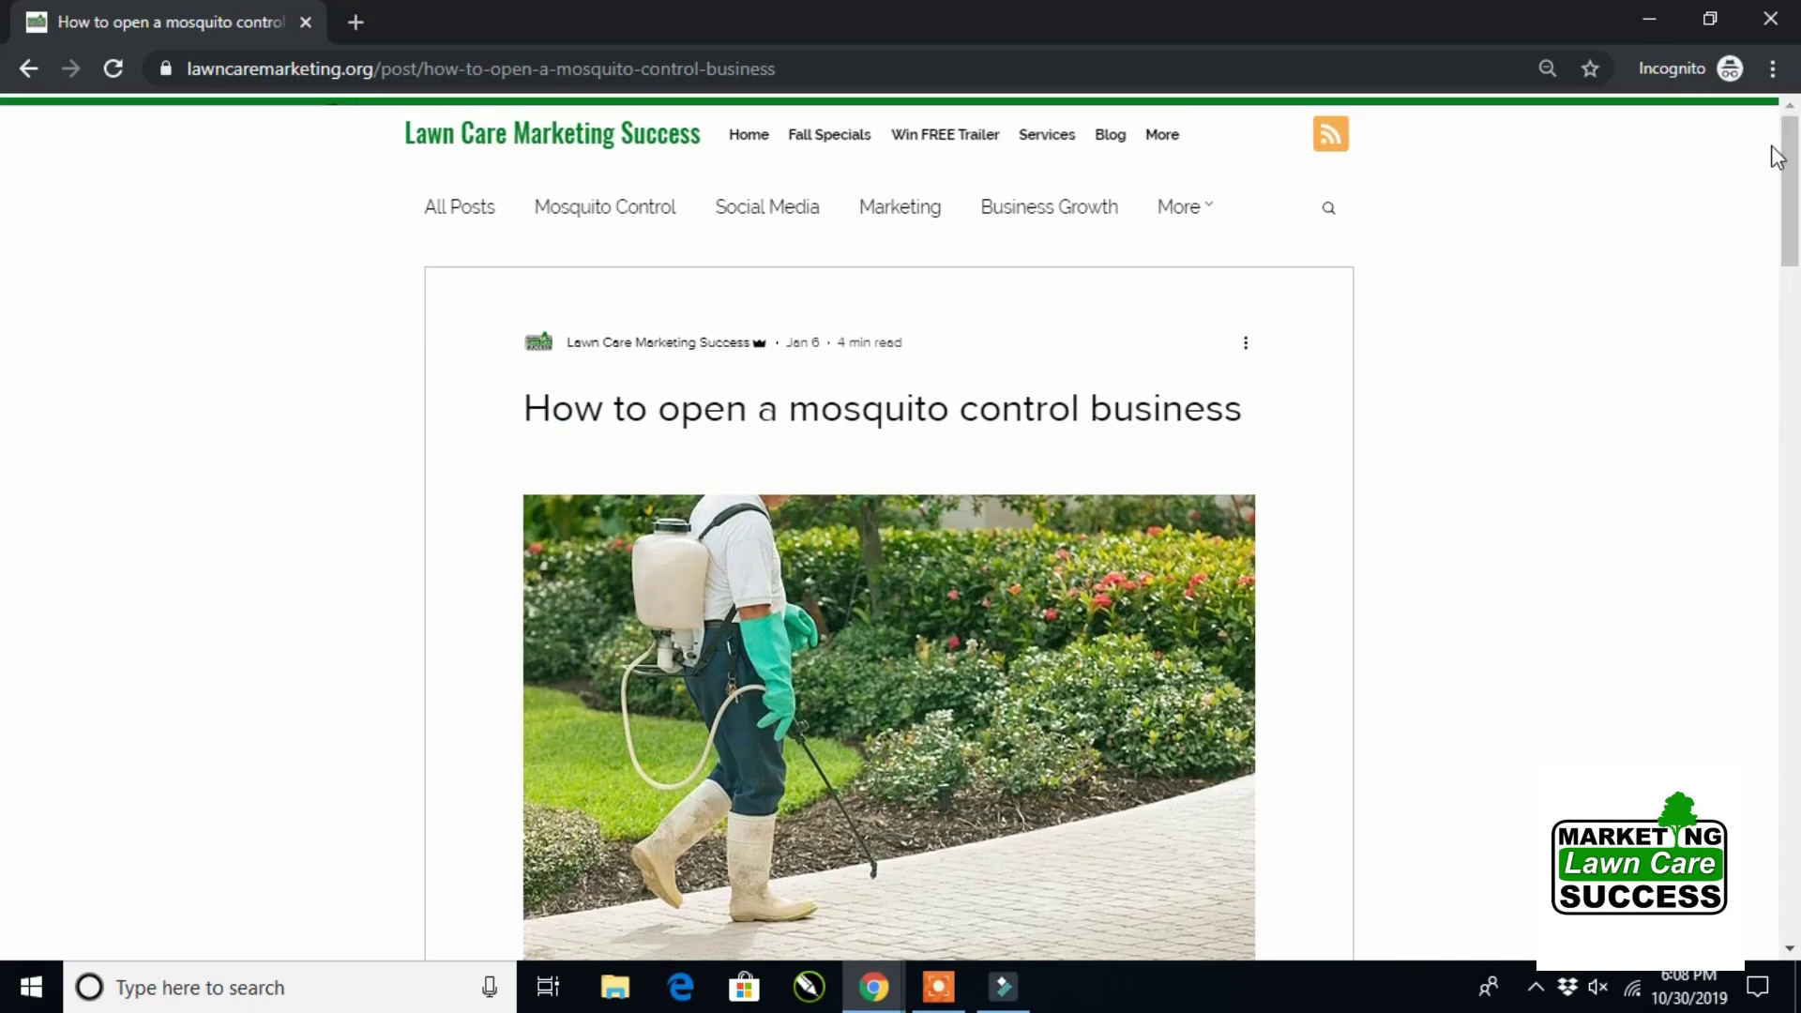